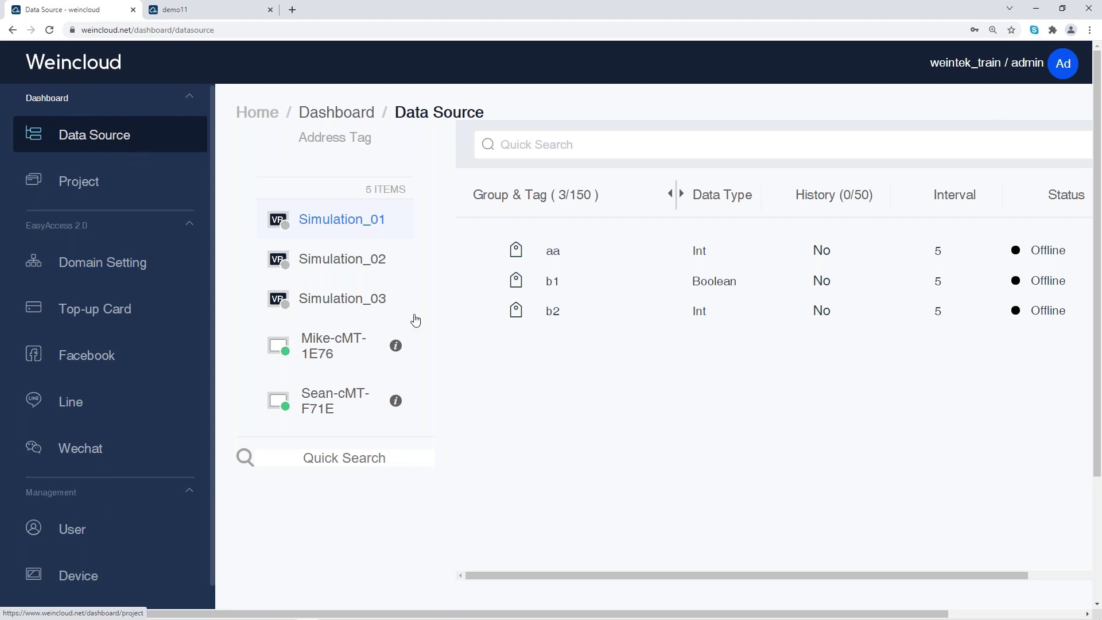
# Step: Show the empty cMT-F71E tag list and zoom the page out so all columns fit
pyautogui.click(355, 404)
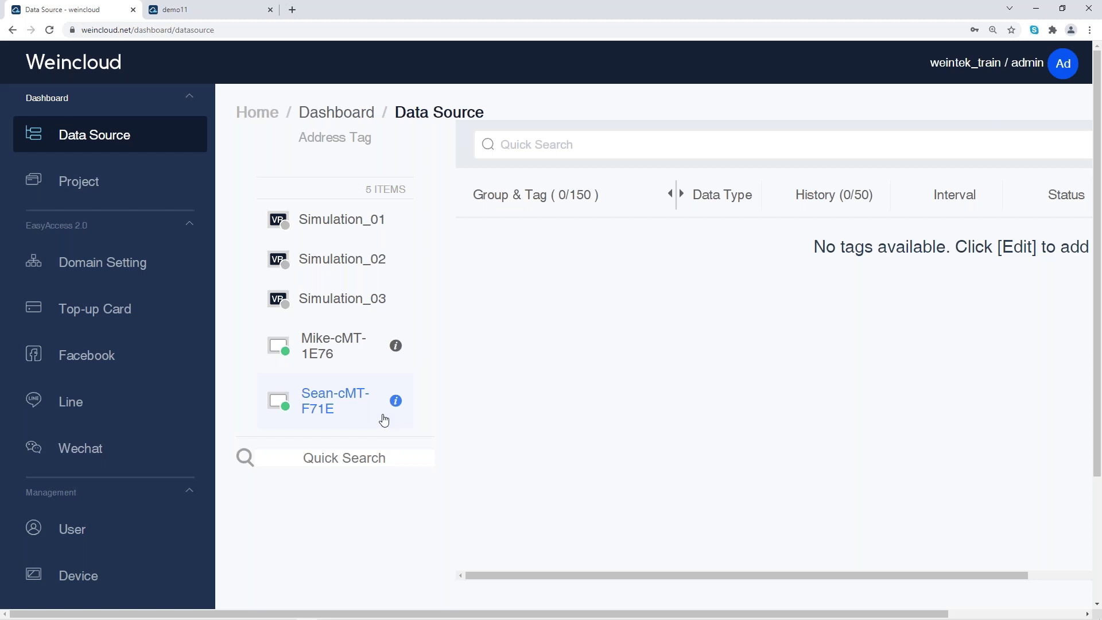
pyautogui.moveTo(532, 573); pyautogui.dragTo(677, 573)
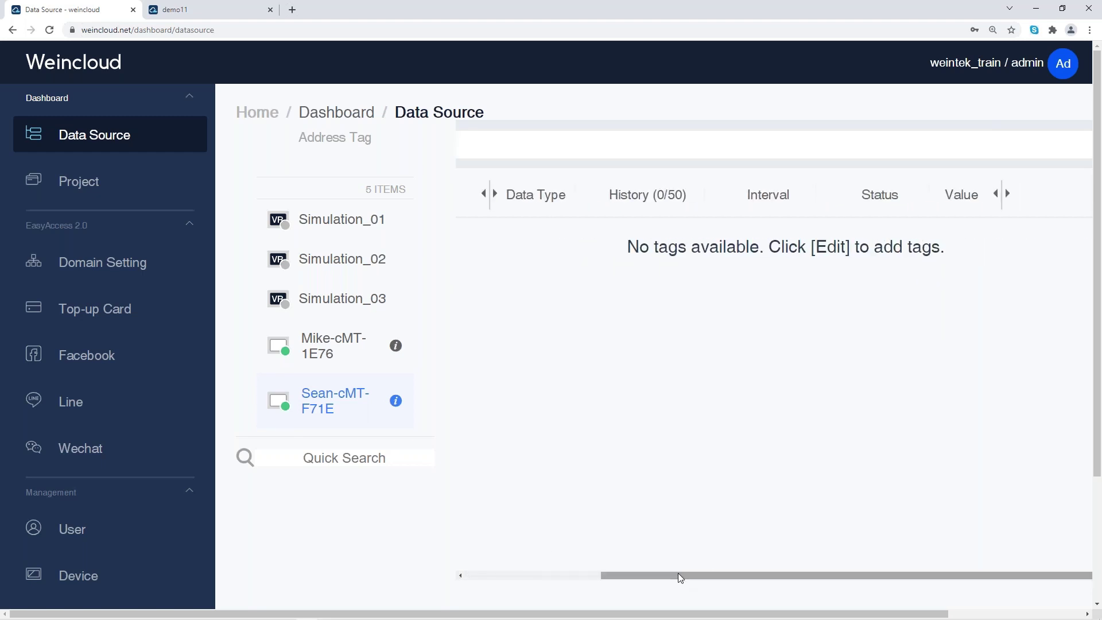
pyautogui.hotkey('ctrl', '-')
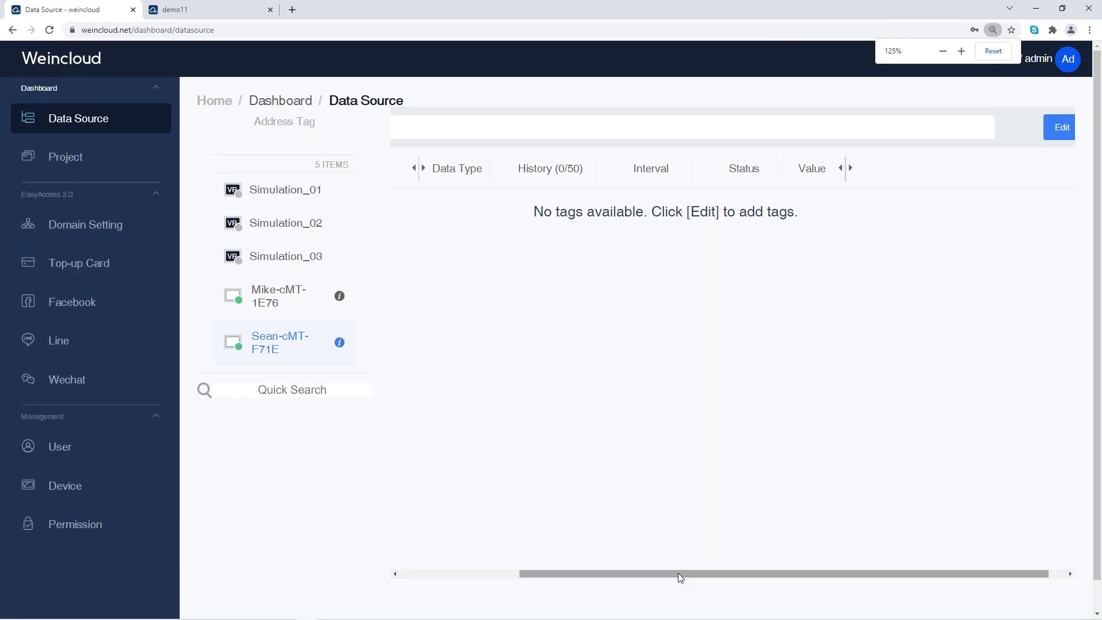
pyautogui.hotkey('ctrl', '-')
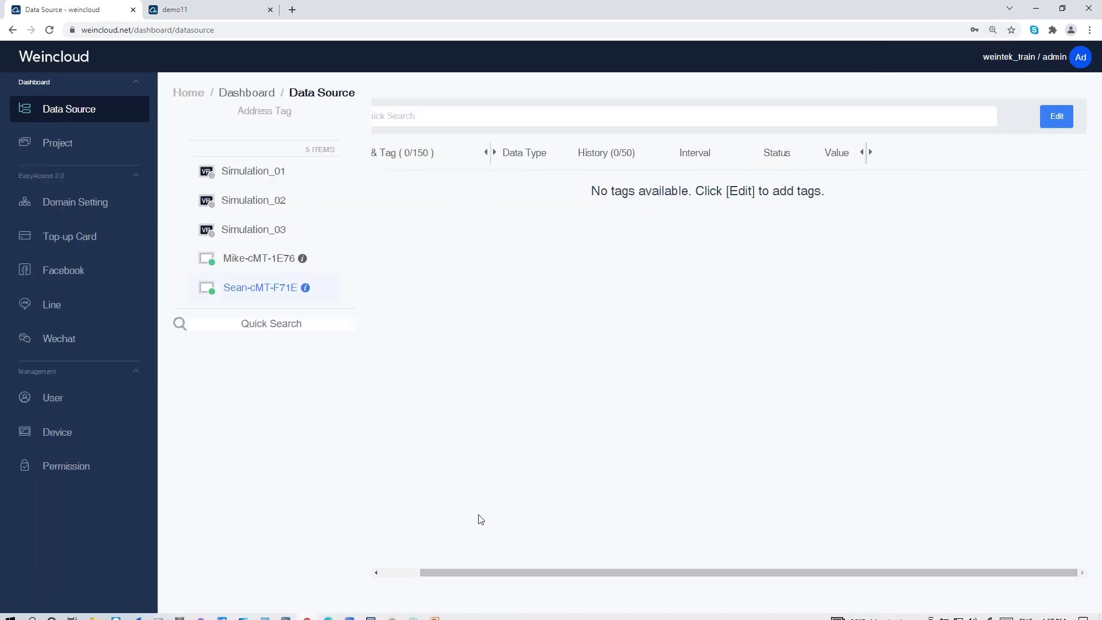
# Step: Add a new tag to cMT-F71E and rename it machine1 temp
pyautogui.click(1053, 116)
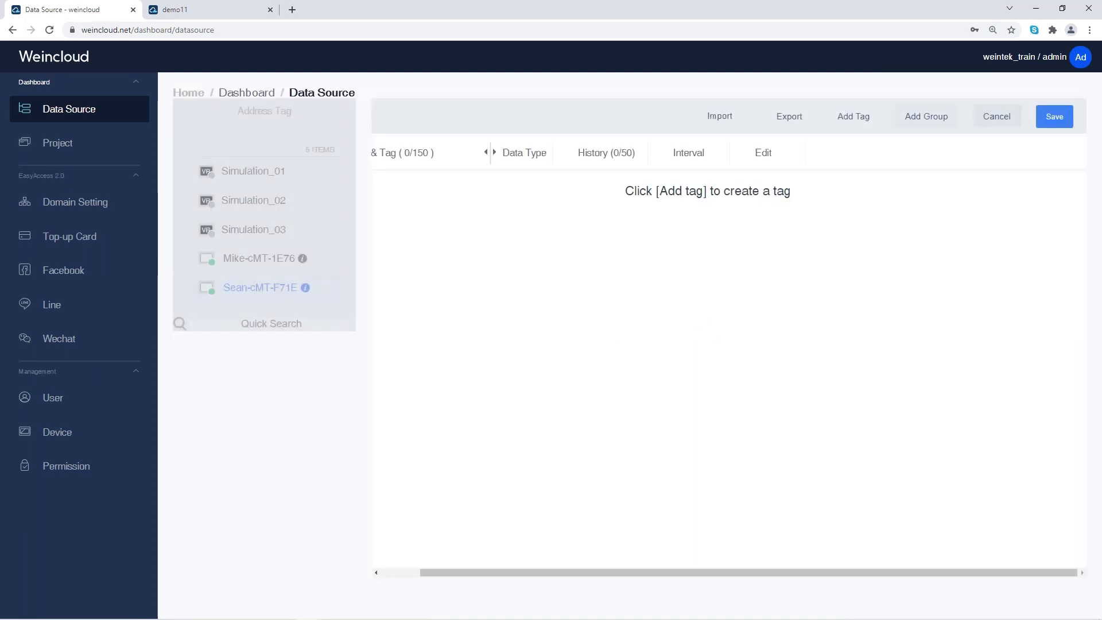
pyautogui.click(860, 122)
pyautogui.click(417, 196)
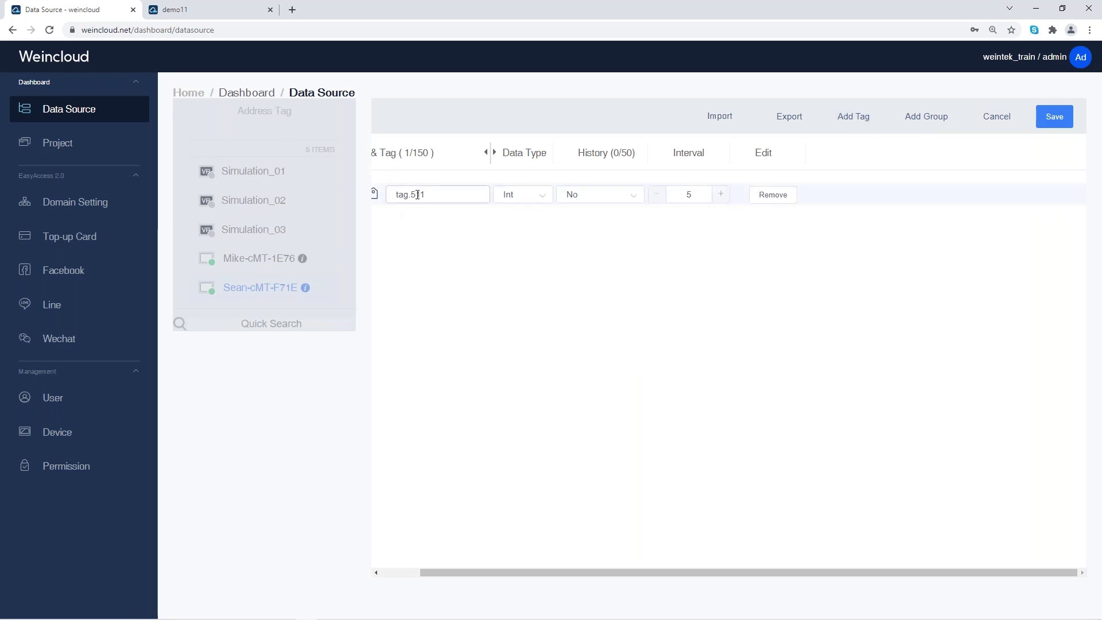
pyautogui.hotkey('ctrl', 'a')
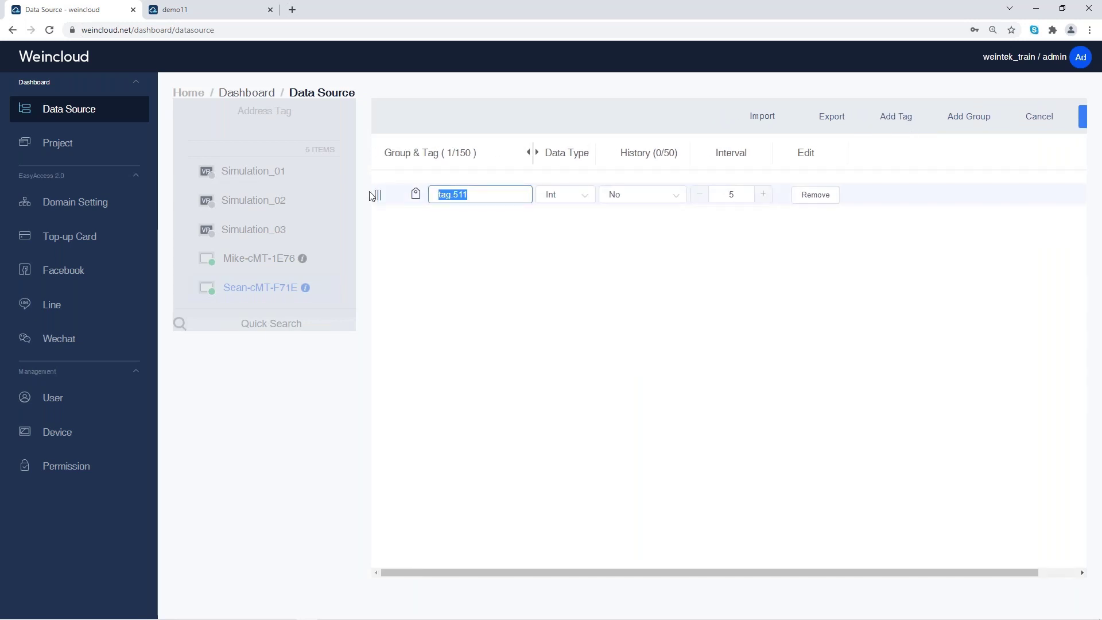
pyautogui.write('miac')
pyautogui.press('BackSpace')
pyautogui.press('BackSpace')
pyautogui.press('BackSpace')
pyautogui.press('BackSpace')
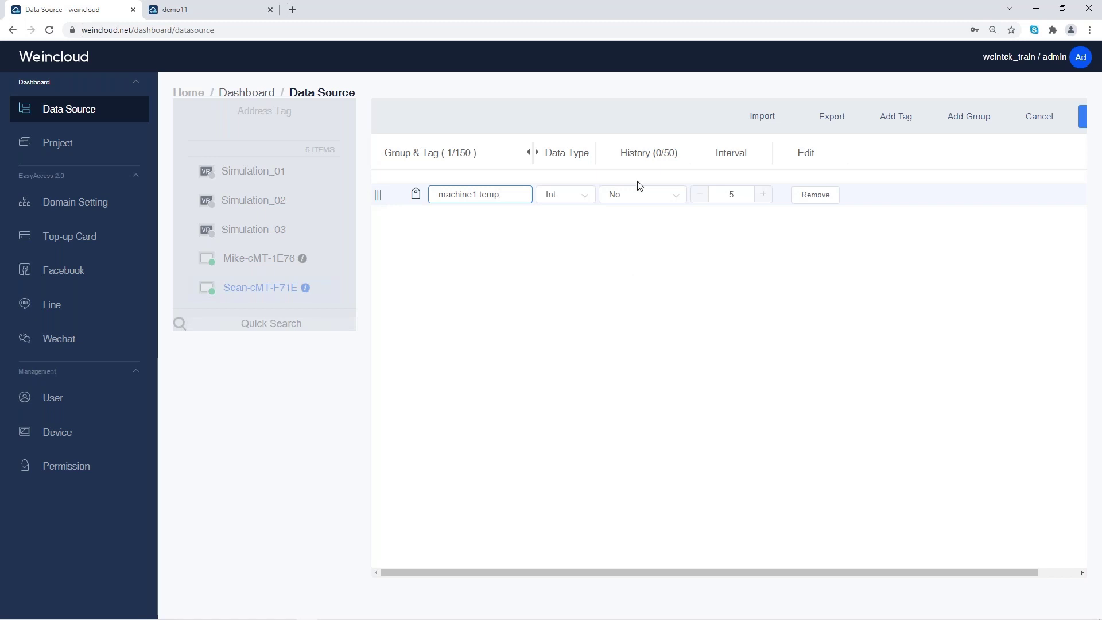
# Step: Keep the tag as Int, turn History on at interval 5, and save
pyautogui.click(577, 201)
pyautogui.click(577, 201)
pyautogui.click(659, 200)
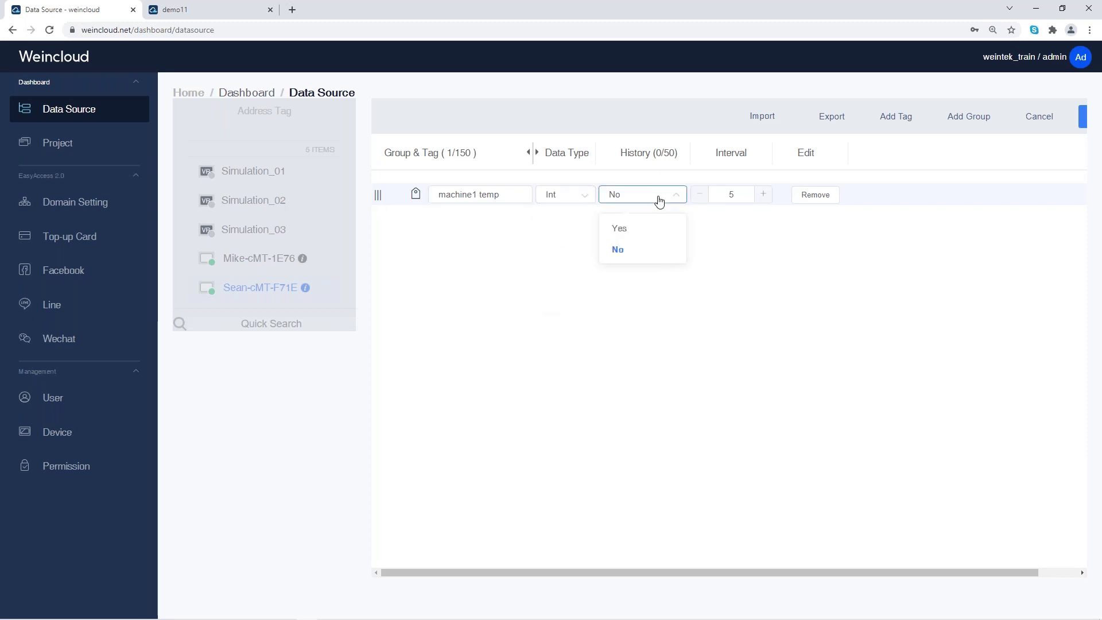
pyautogui.click(636, 230)
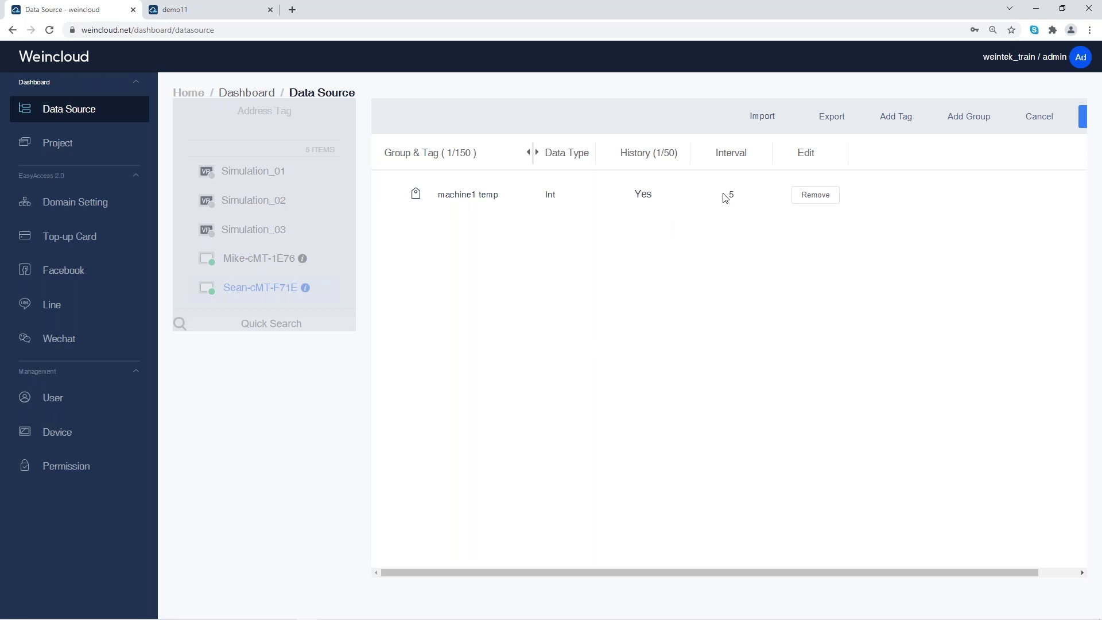
pyautogui.click(743, 199)
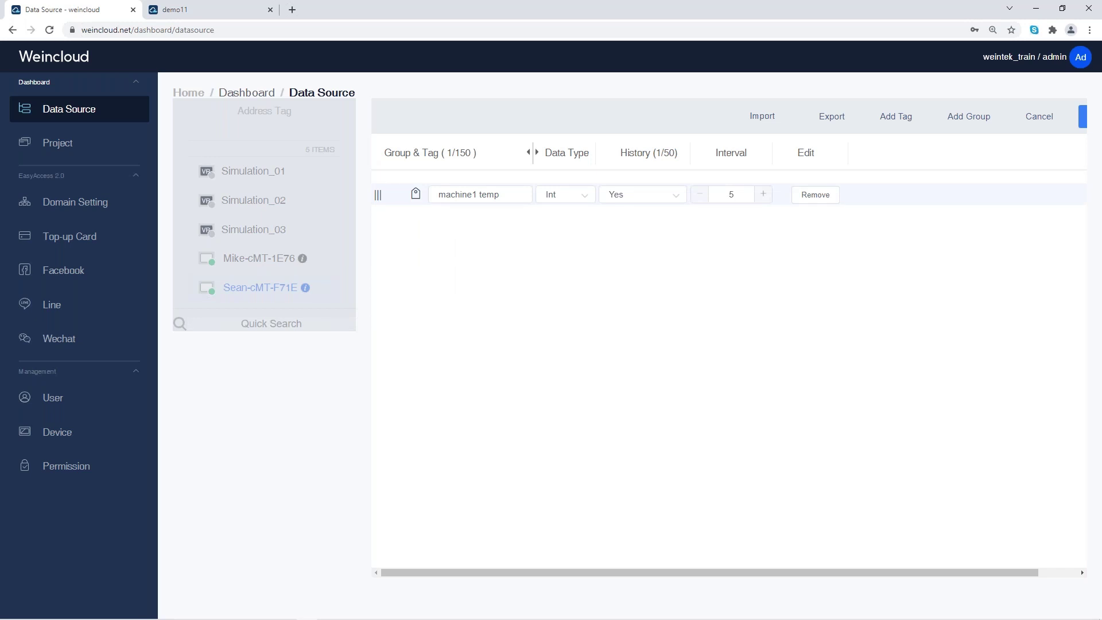
pyautogui.click(749, 231)
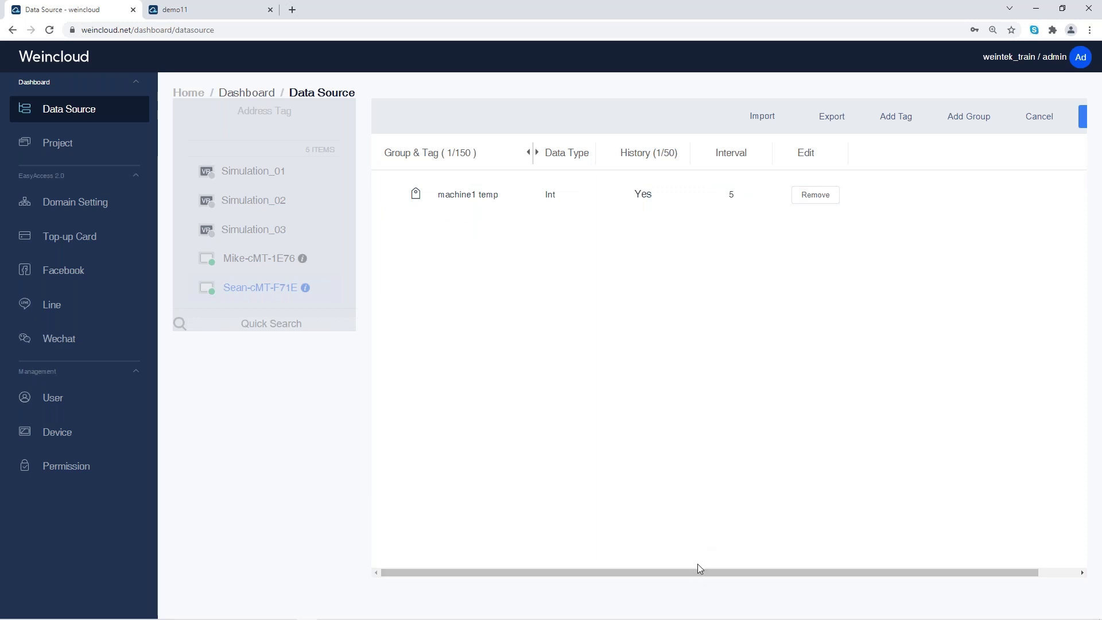
pyautogui.moveTo(694, 570); pyautogui.dragTo(780, 583)
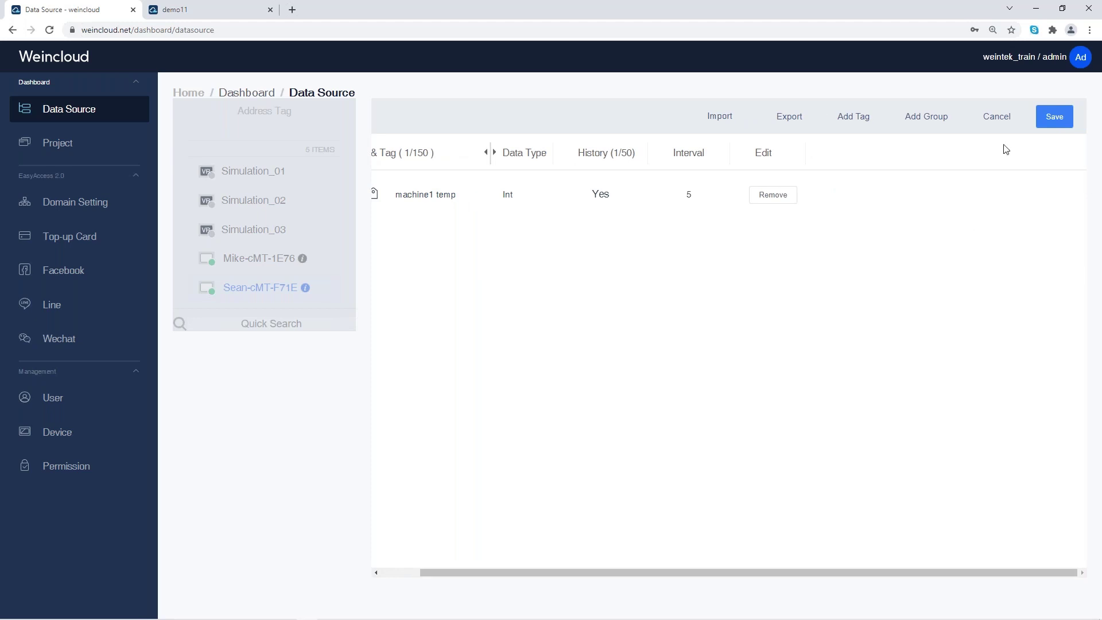
pyautogui.click(1064, 118)
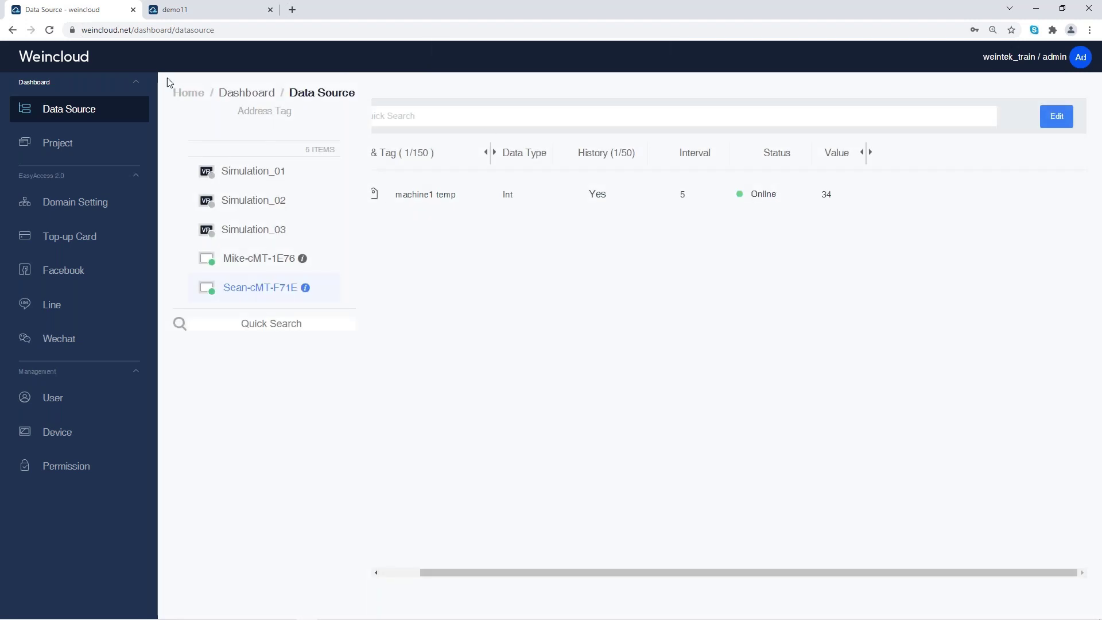
# Step: Create the 'demo' project from the Project list, opening its empty newPage editor
pyautogui.click(65, 143)
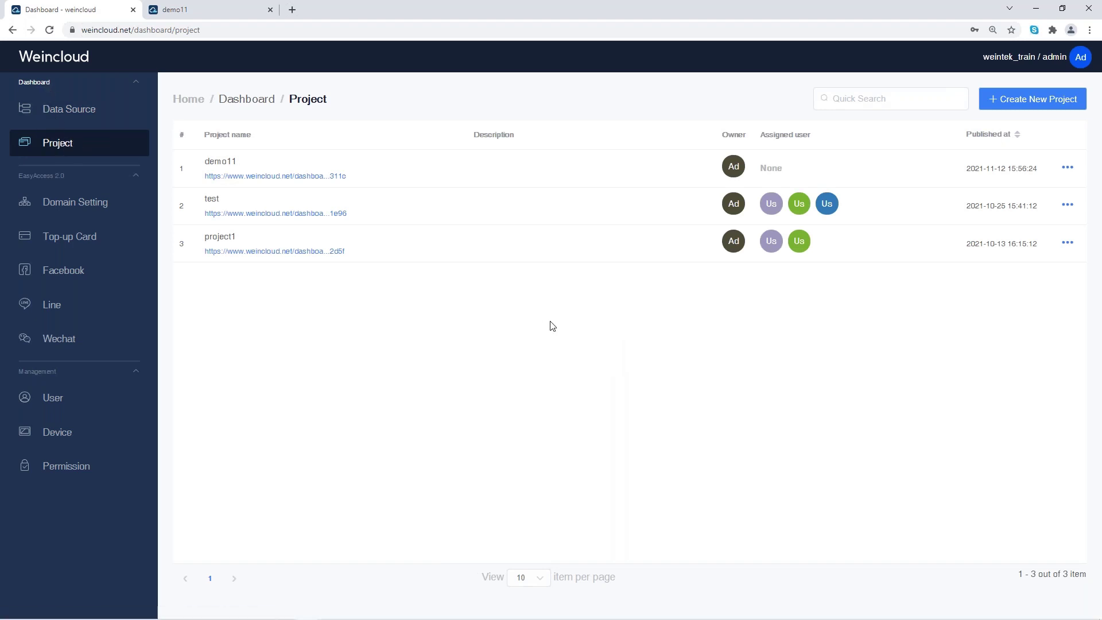
pyautogui.click(1042, 107)
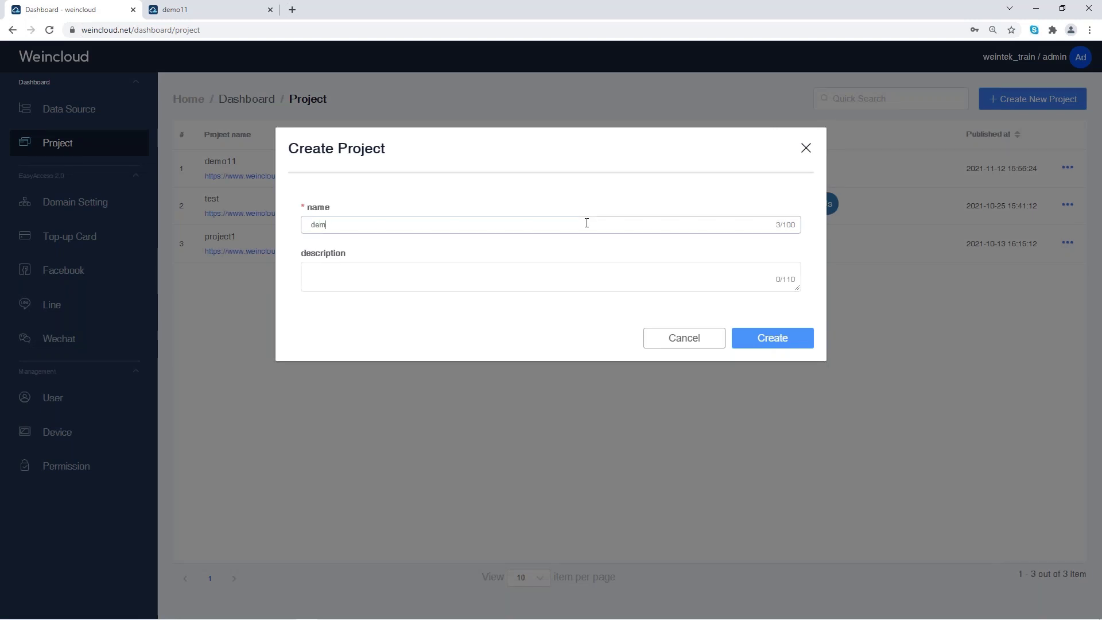
pyautogui.click(768, 343)
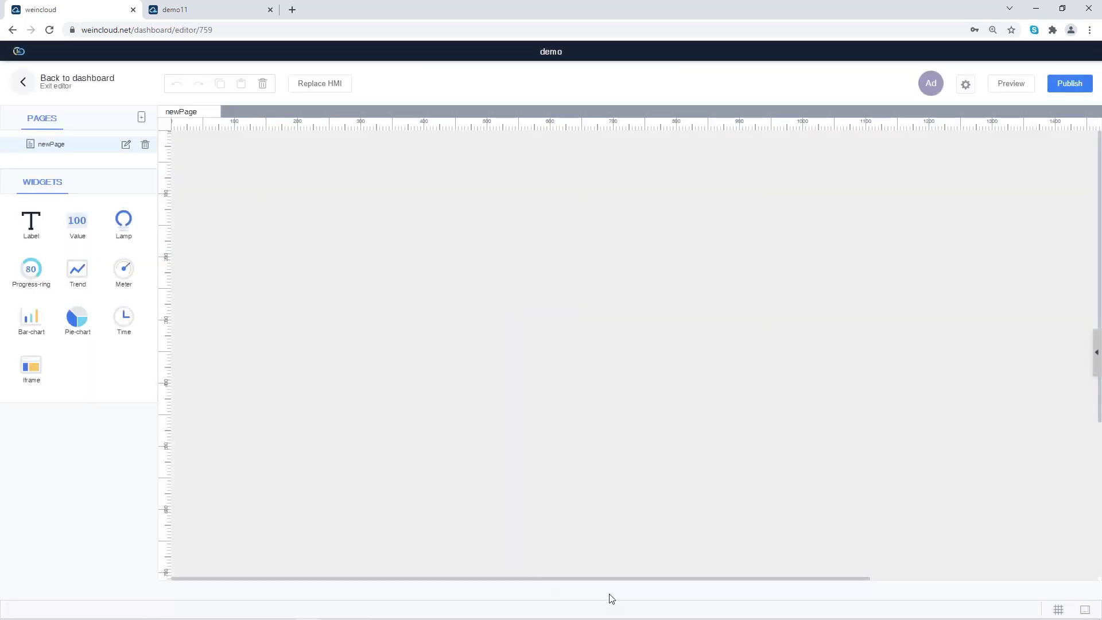
# Step: Drop label, lamp, meter, date, pie chart, trend and progress-ring widgets onto newPage, then select them
pyautogui.moveTo(617, 576); pyautogui.dragTo(311, 528)
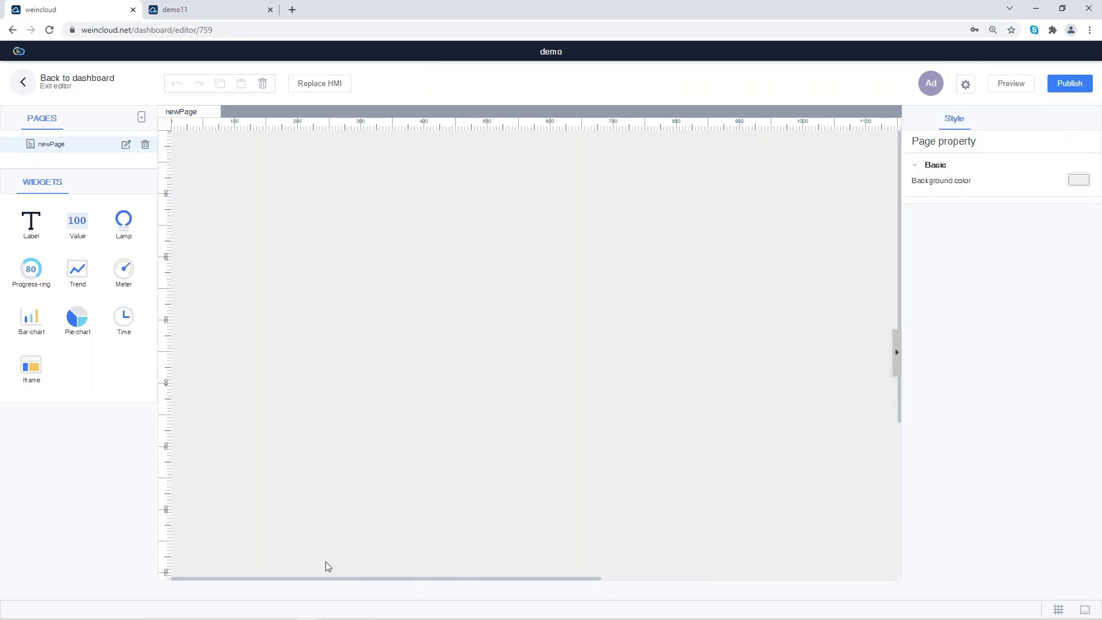
pyautogui.click(897, 360)
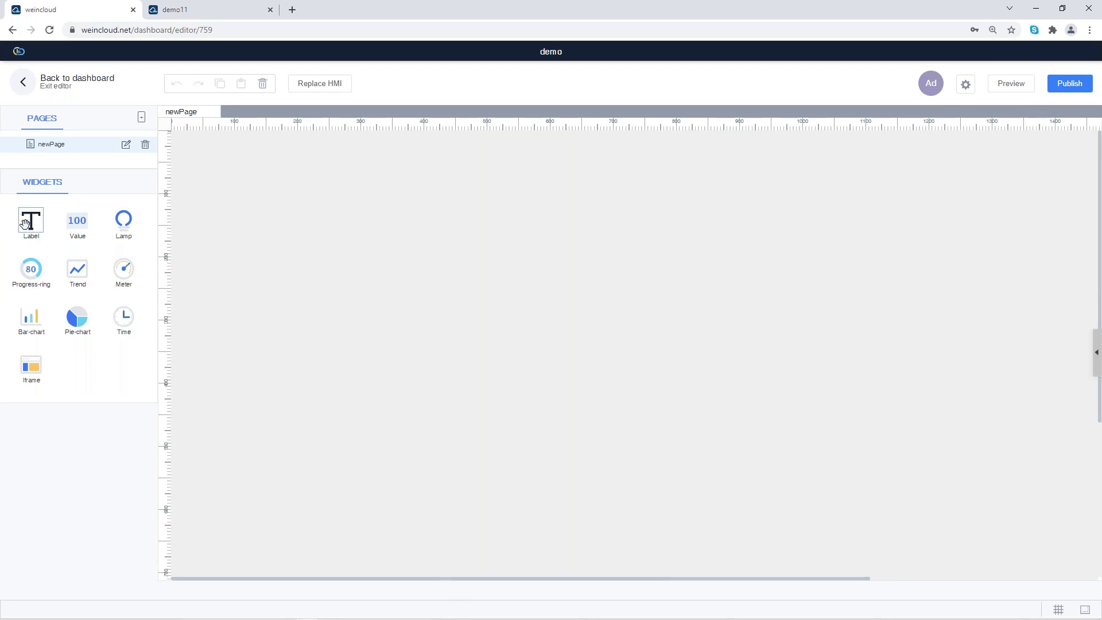
pyautogui.moveTo(52, 224); pyautogui.dragTo(295, 239)
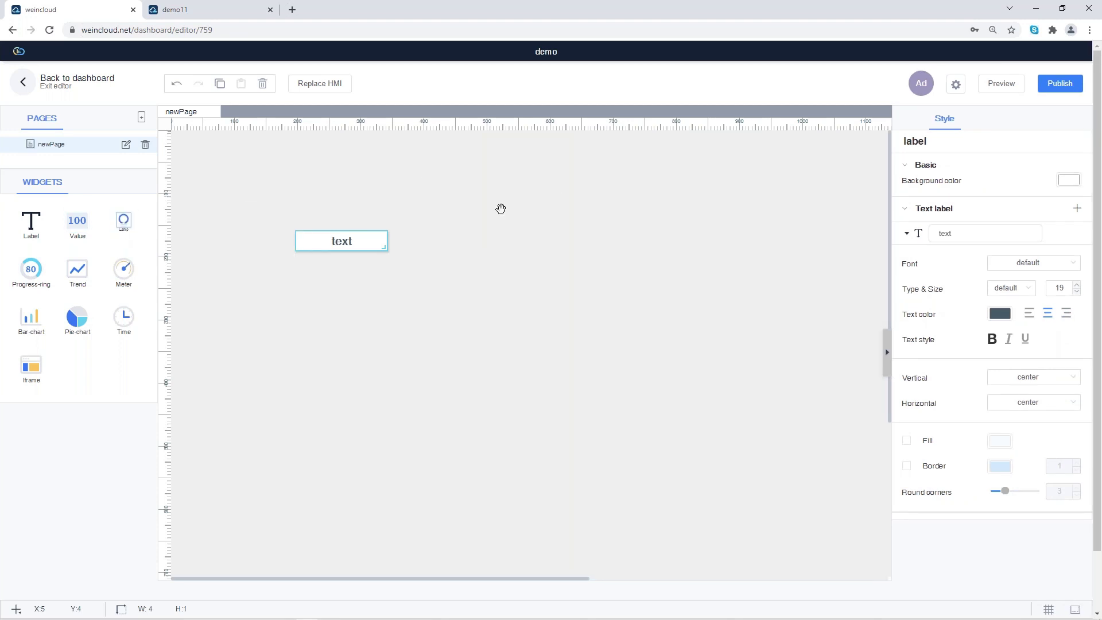
pyautogui.moveTo(501, 209); pyautogui.dragTo(501, 209)
pyautogui.moveTo(122, 270); pyautogui.dragTo(271, 325)
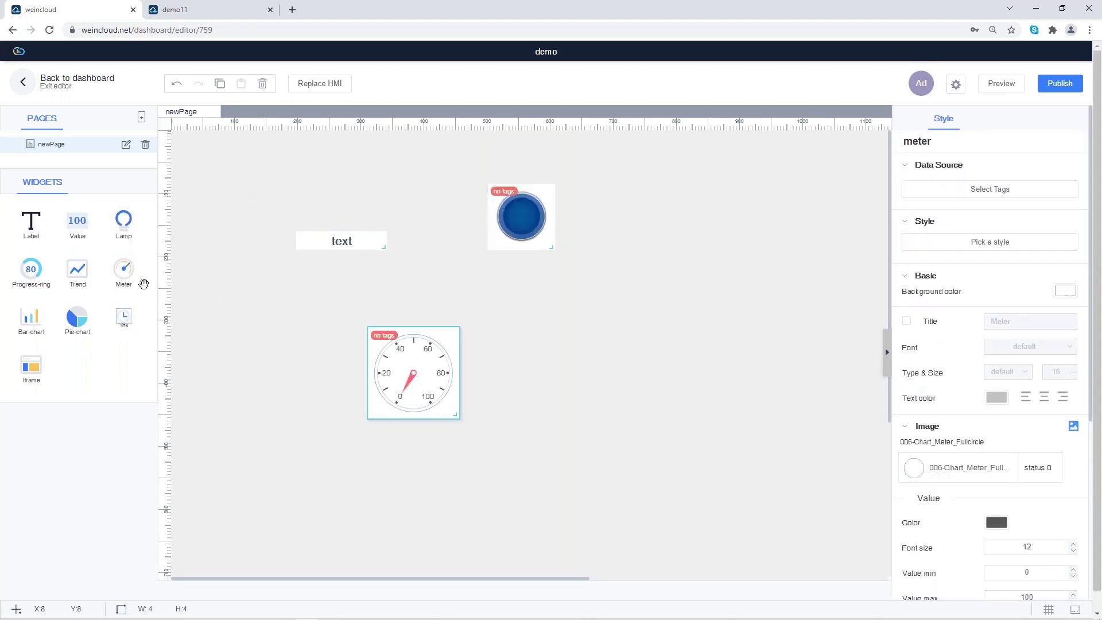
pyautogui.moveTo(78, 318); pyautogui.dragTo(291, 341)
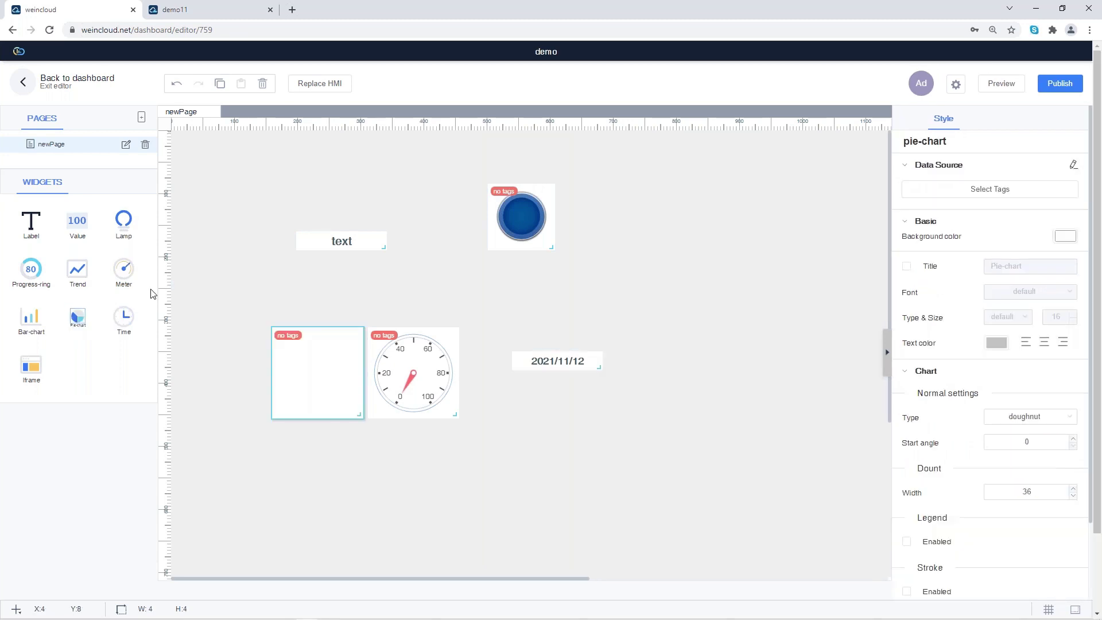
pyautogui.moveTo(80, 272); pyautogui.dragTo(298, 336)
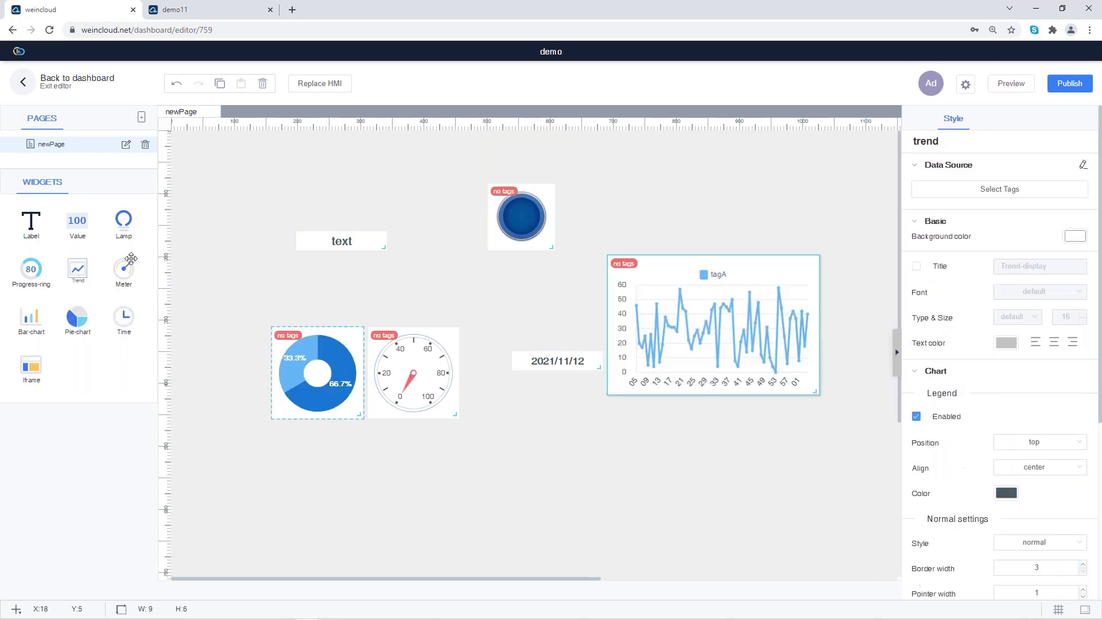
pyautogui.moveTo(30, 272); pyautogui.dragTo(553, 456)
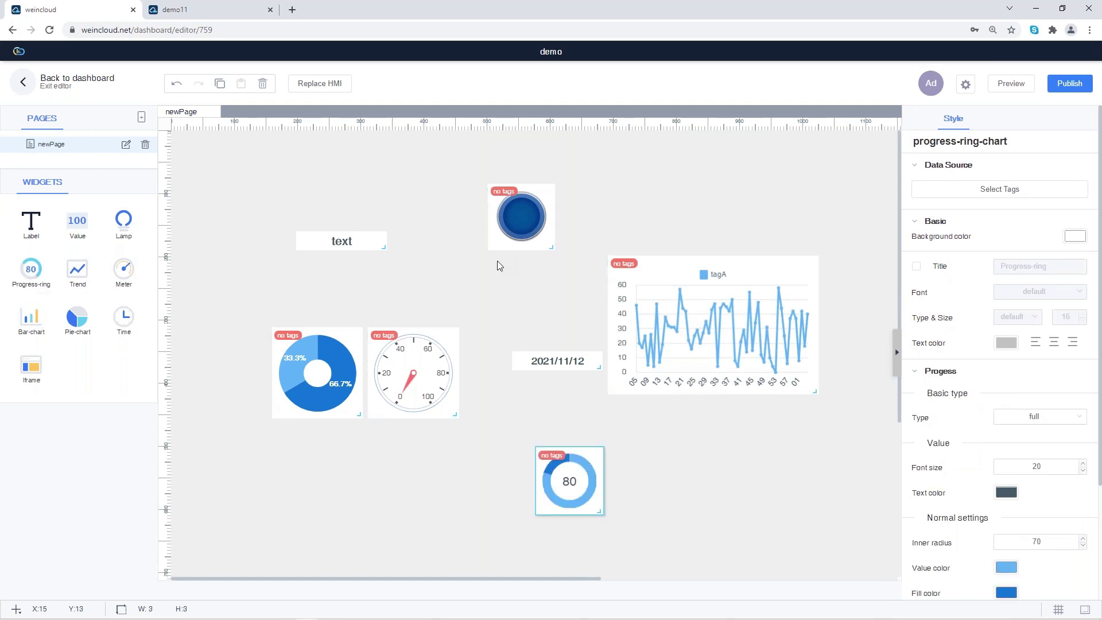
pyautogui.moveTo(866, 541); pyautogui.dragTo(215, 147)
# Step: Clear the page, add a large trend chart, position it, and open its Select Tags picker
pyautogui.press('Delete')
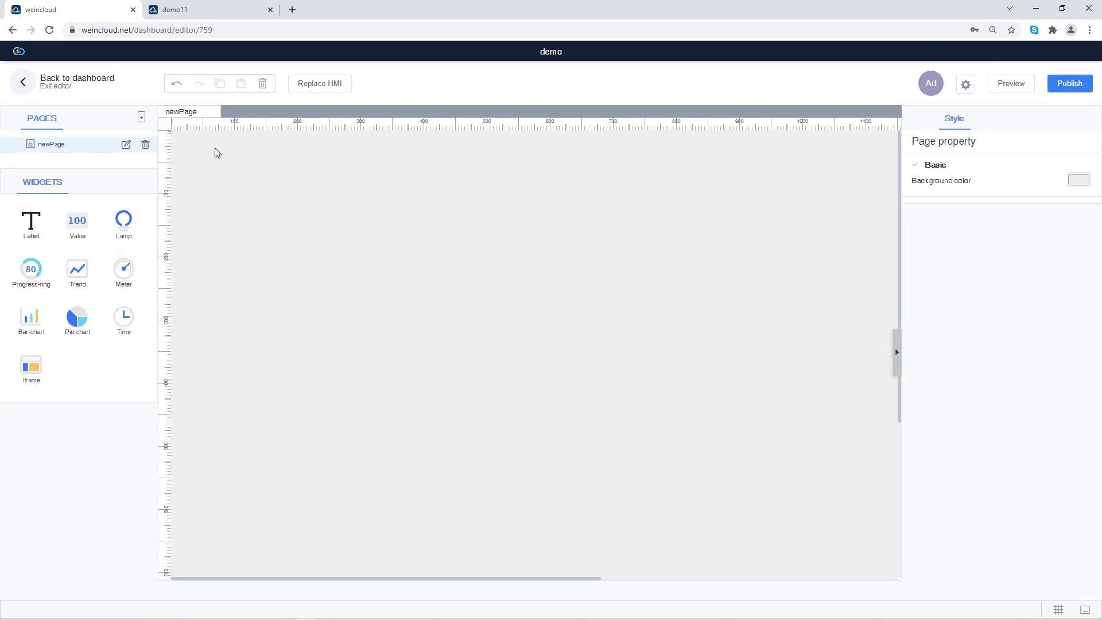
pyautogui.moveTo(77, 272); pyautogui.dragTo(399, 247)
pyautogui.moveTo(597, 369); pyautogui.dragTo(722, 466)
pyautogui.moveTo(664, 314); pyautogui.dragTo(606, 296)
pyautogui.moveTo(670, 466); pyautogui.dragTo(715, 489)
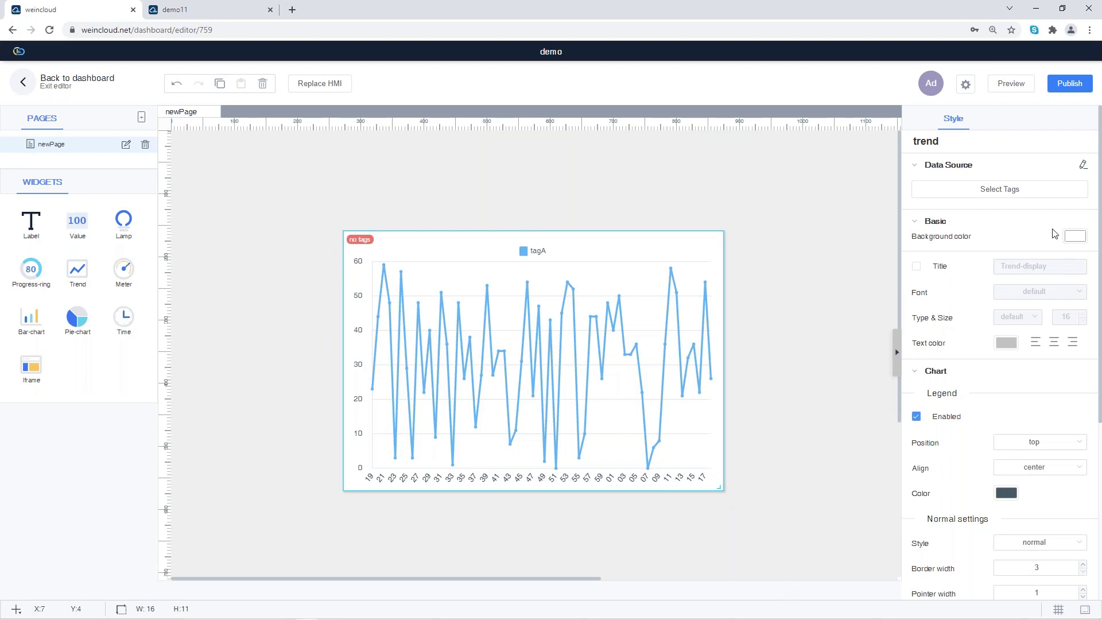
pyautogui.click(1004, 197)
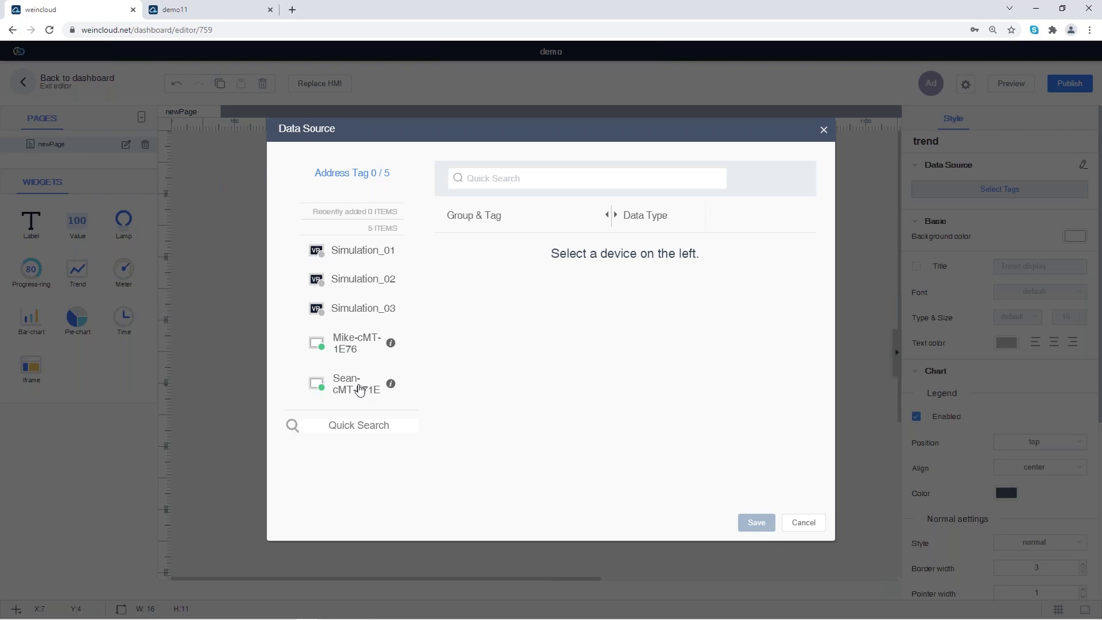
# Step: Pick machine1 temp from its device as the chart's data source and save
pyautogui.click(359, 390)
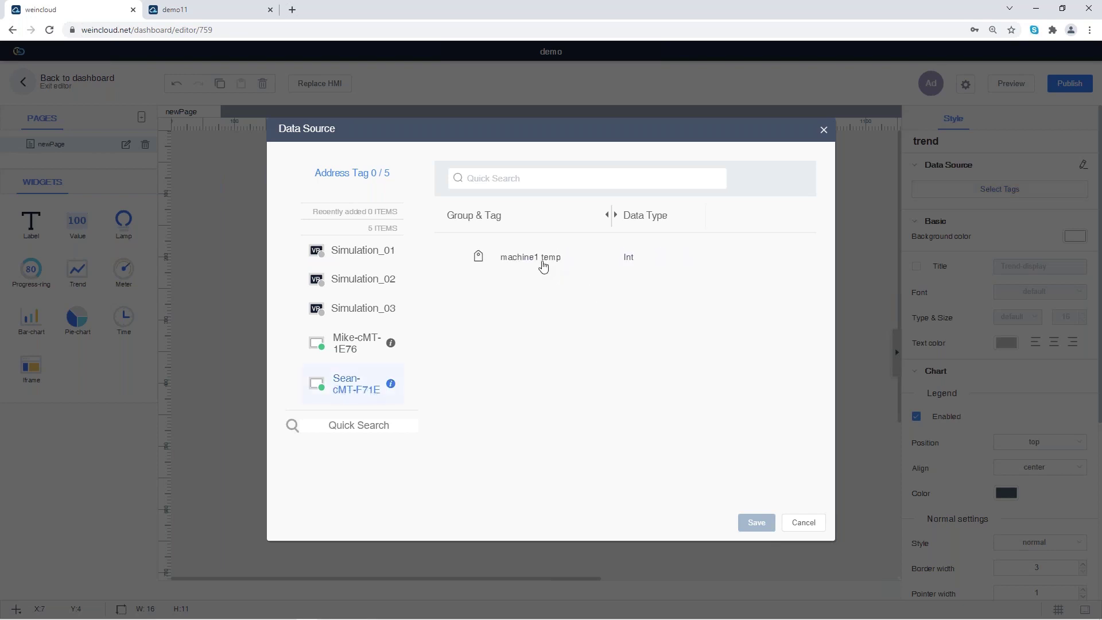
pyautogui.click(541, 266)
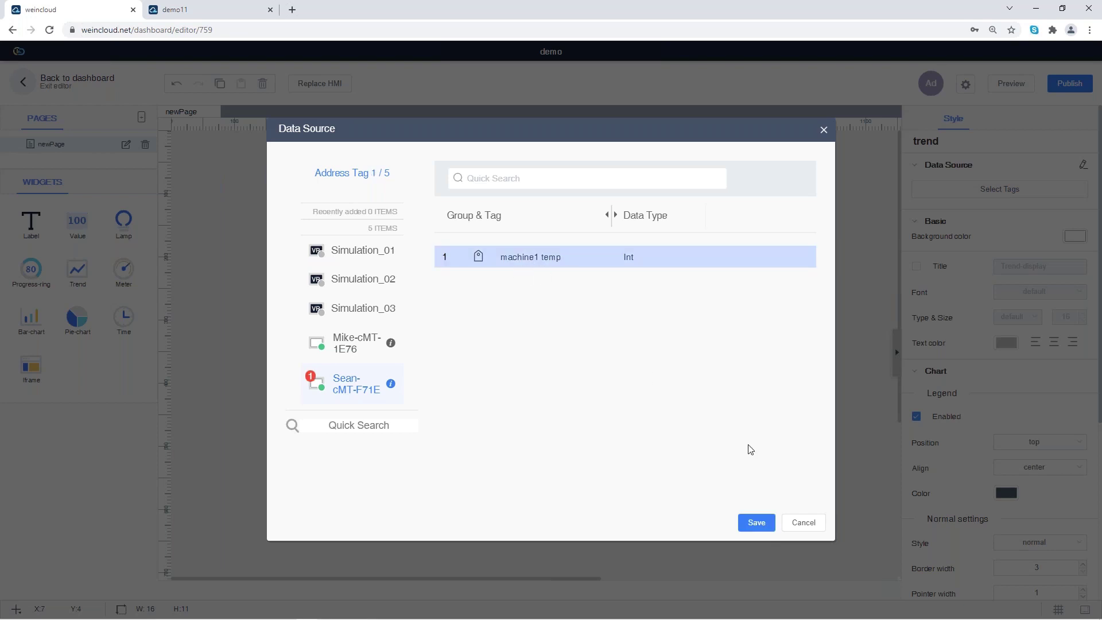
pyautogui.click(755, 523)
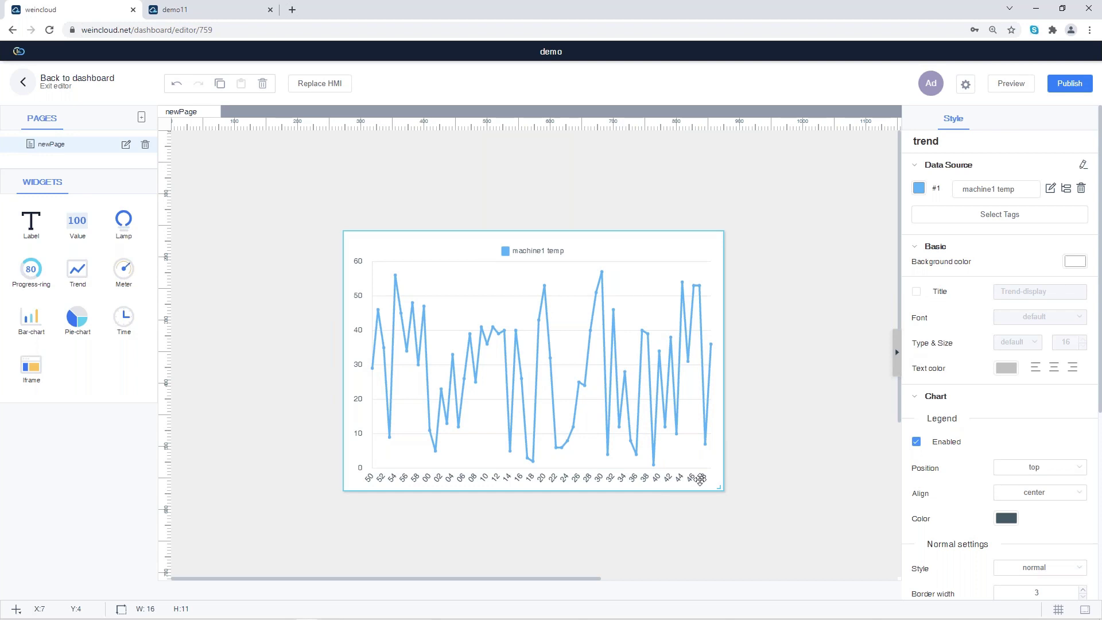
# Step: Add the other device's machine2 temperature tag to the chart and save
pyautogui.click(999, 214)
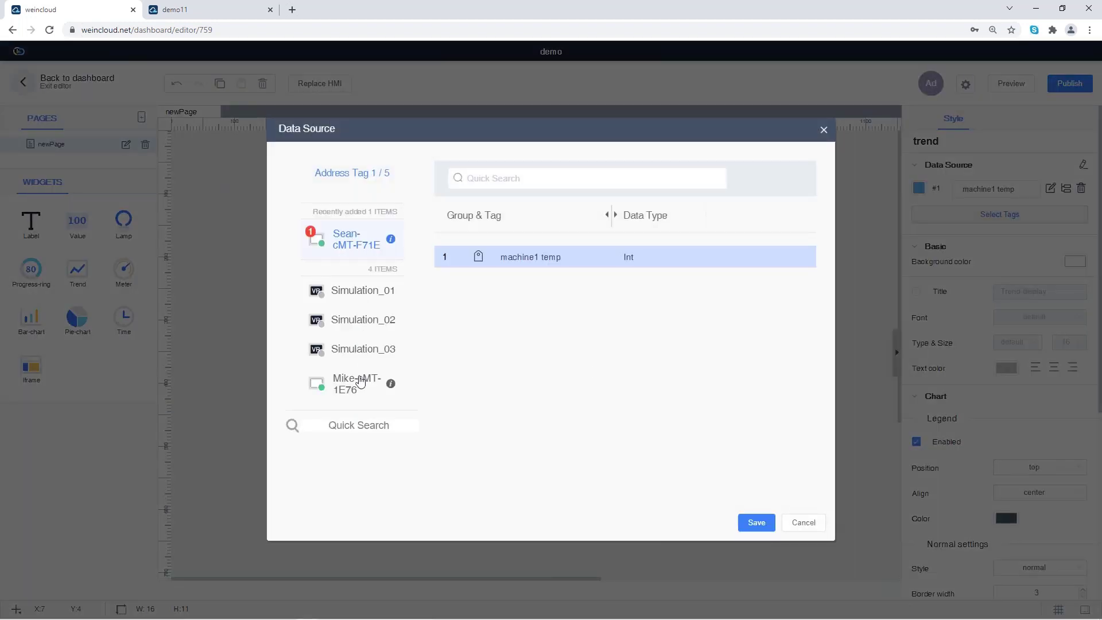
pyautogui.click(366, 382)
pyautogui.click(580, 268)
pyautogui.click(756, 523)
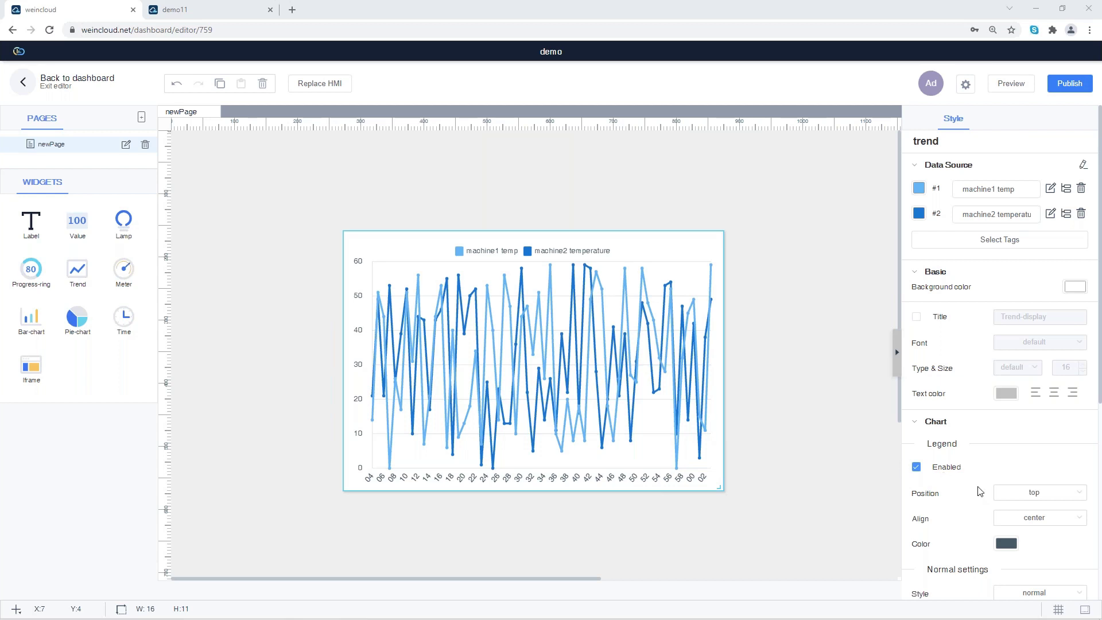
# Step: Set the trend chart's Pointer width to 0 and Line tension to 0.5
pyautogui.scroll(-2, 979, 492)
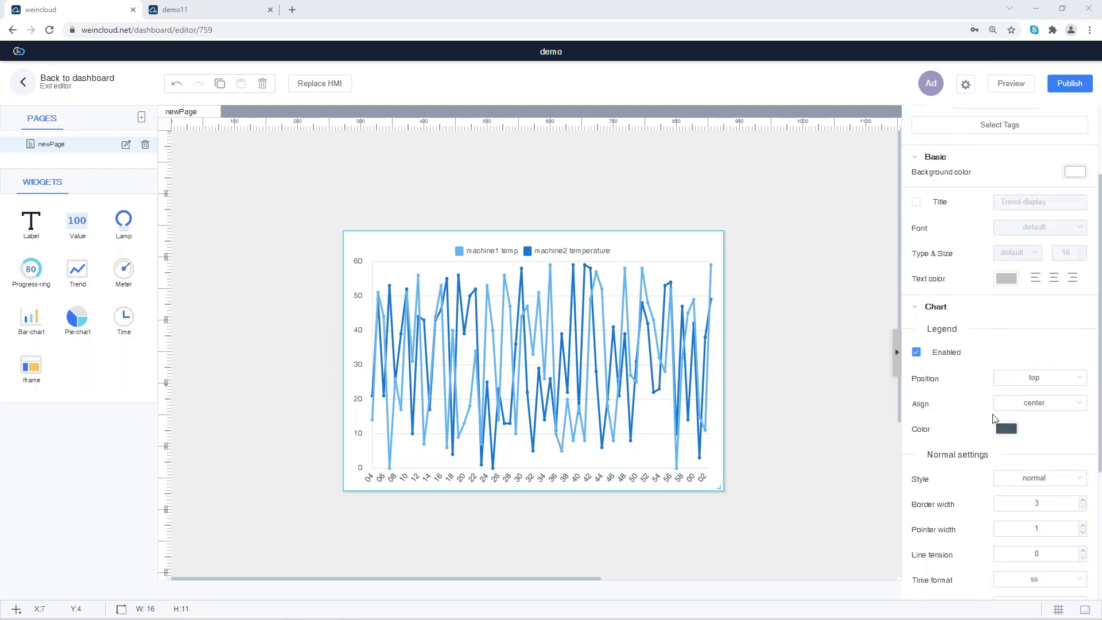
pyautogui.scroll(2, 994, 416)
pyautogui.scroll(-5, 992, 402)
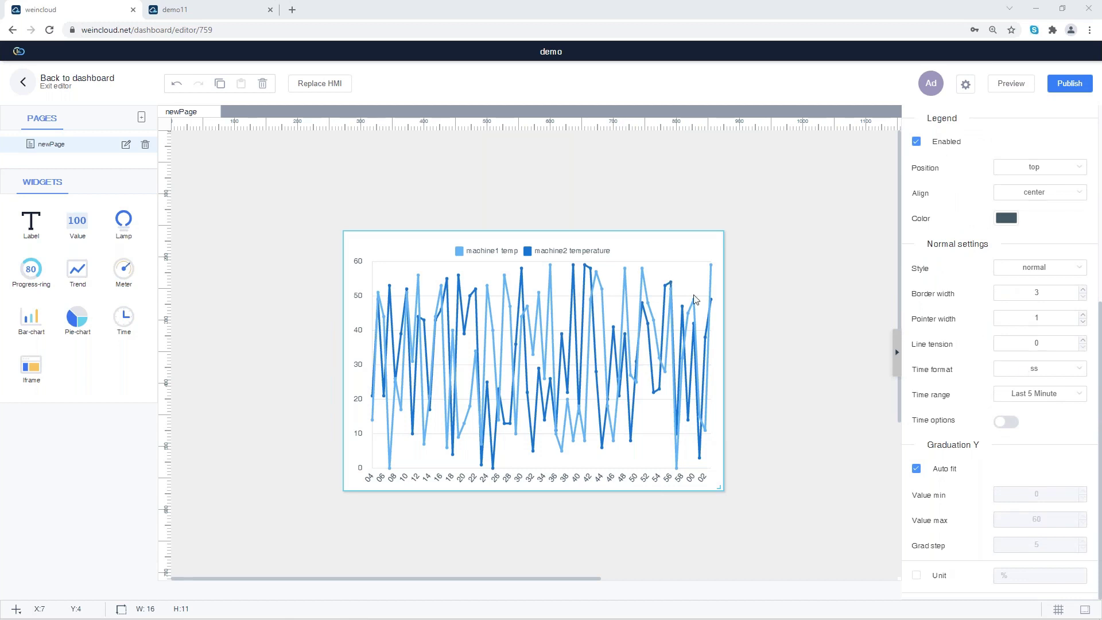
pyautogui.click(1082, 315)
pyautogui.click(1082, 315)
pyautogui.click(1083, 315)
pyautogui.click(1083, 321)
pyautogui.click(1082, 322)
pyautogui.click(1082, 322)
pyautogui.click(1083, 321)
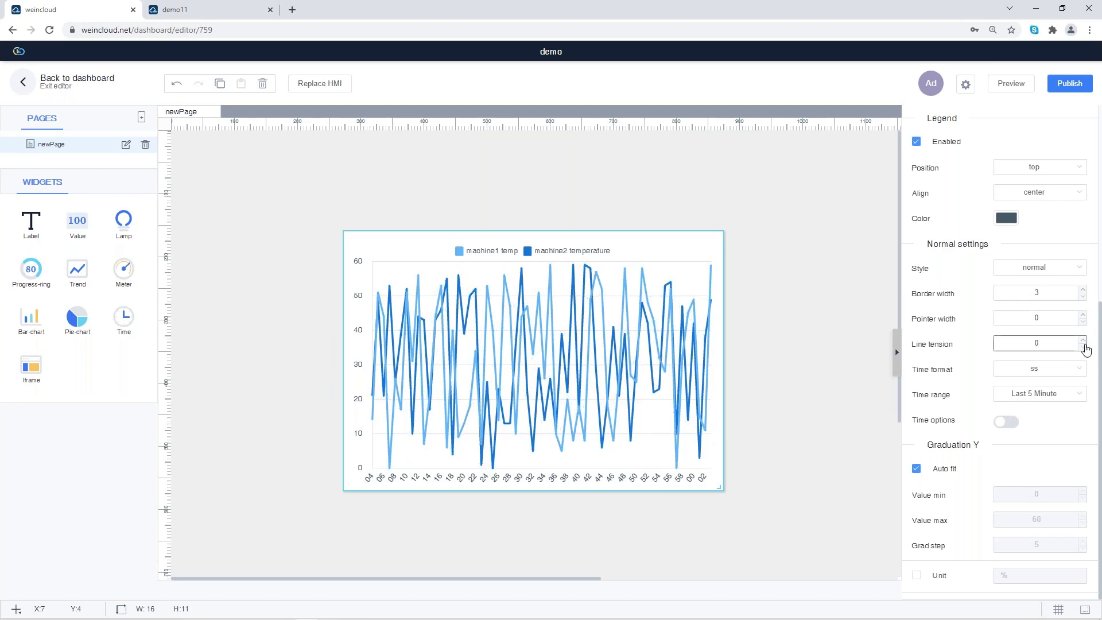
pyautogui.click(1083, 340)
pyautogui.click(1082, 340)
pyautogui.click(1083, 340)
pyautogui.click(1082, 339)
pyautogui.click(1083, 340)
# Step: Enlarge the chart slightly, nudge it up-left, and bring up the Publish settings
pyautogui.moveTo(720, 485); pyautogui.dragTo(750, 512)
pyautogui.moveTo(690, 320); pyautogui.dragTo(684, 308)
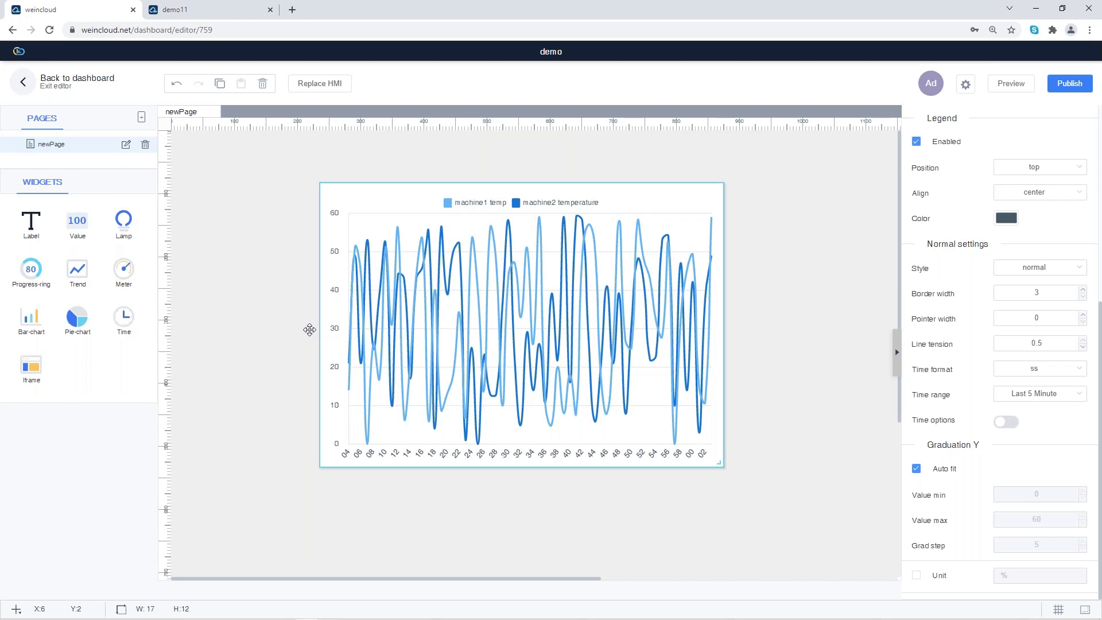
pyautogui.click(1062, 92)
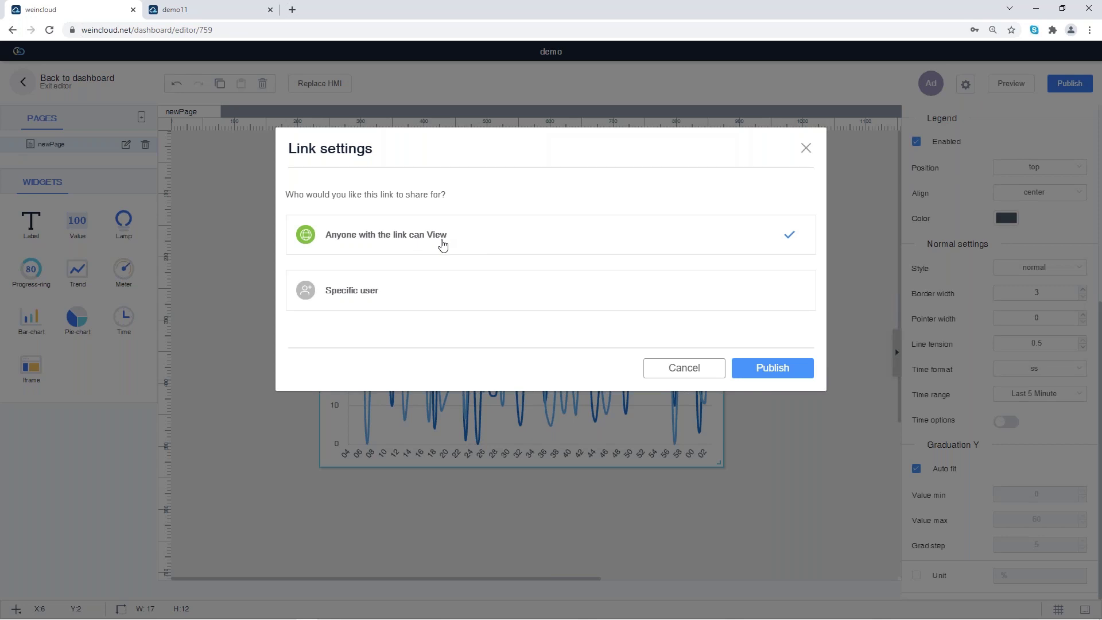
# Step: Limit the link to Specific user, enable All users under domain, and add a second member
pyautogui.click(503, 299)
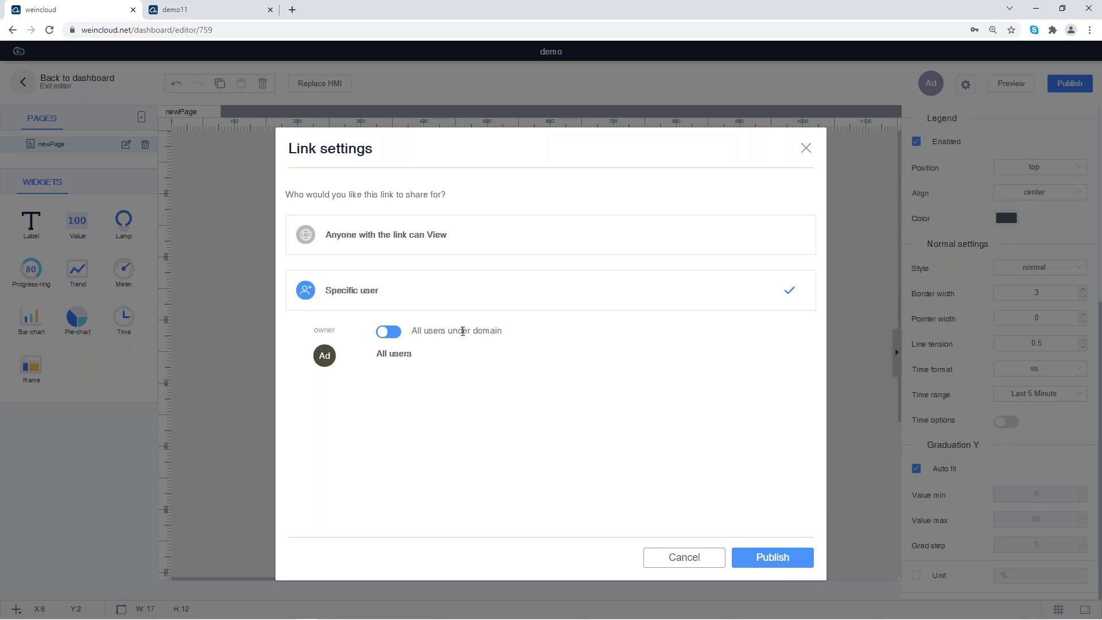
pyautogui.click(392, 333)
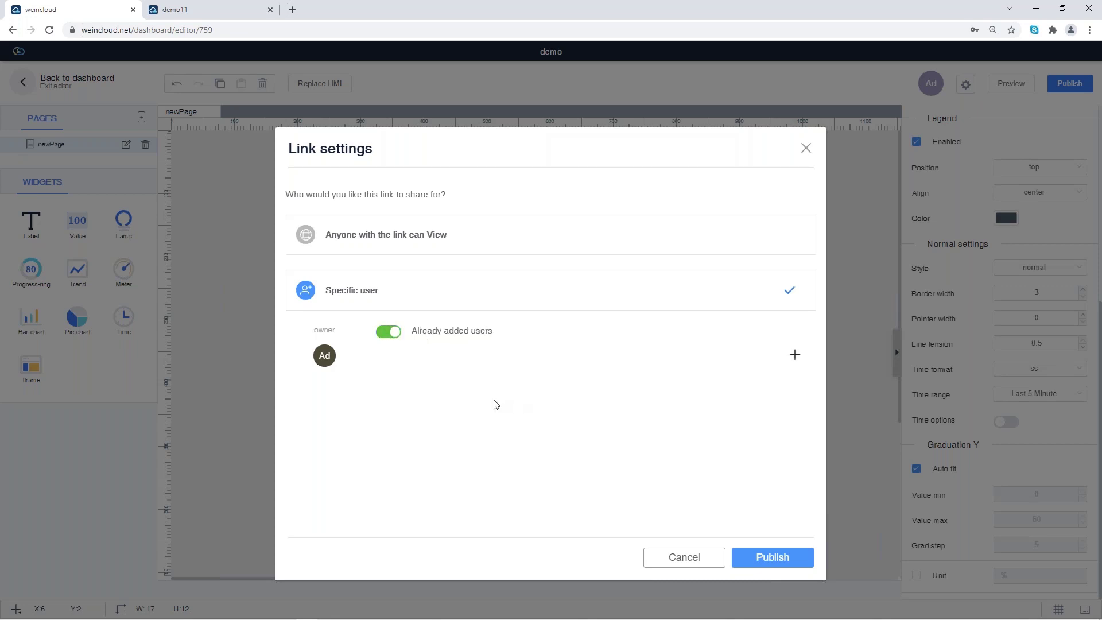
pyautogui.click(795, 355)
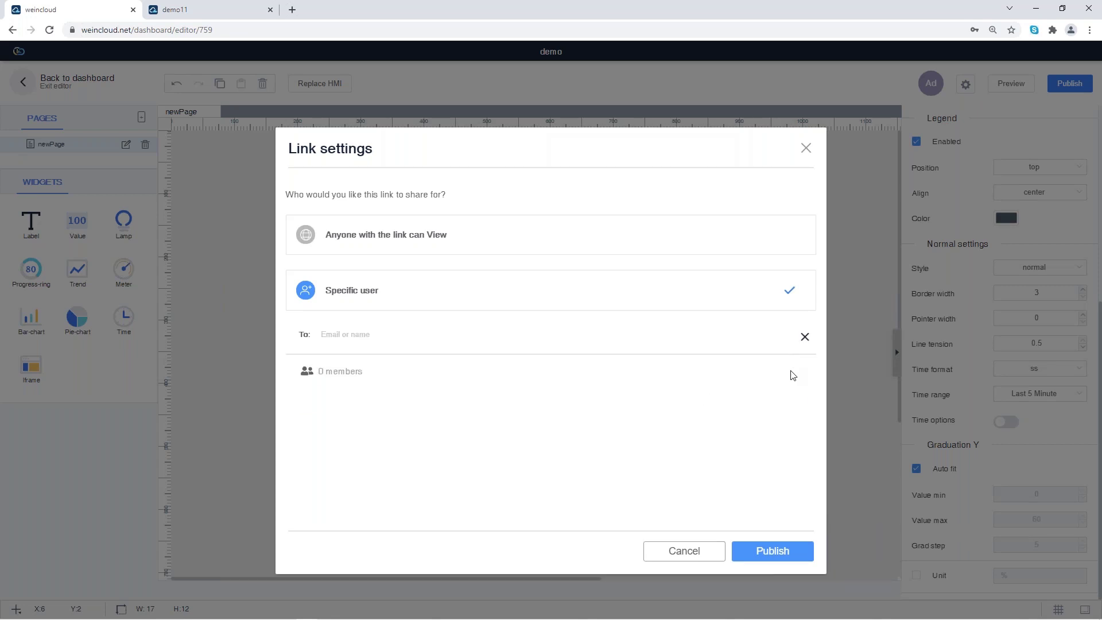
pyautogui.click(567, 327)
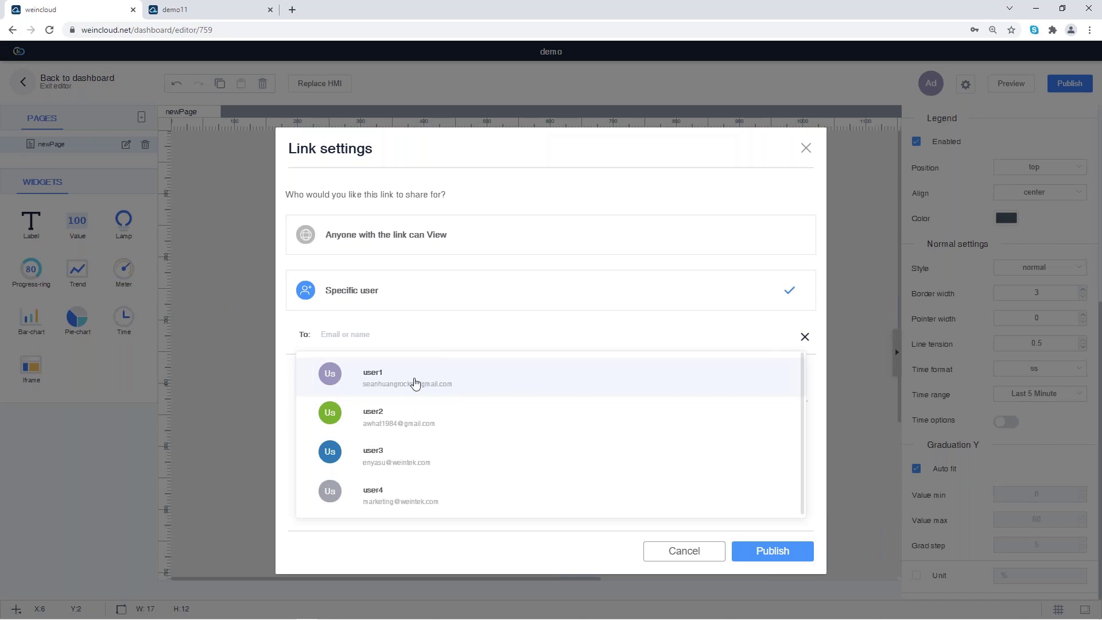
pyautogui.click(429, 419)
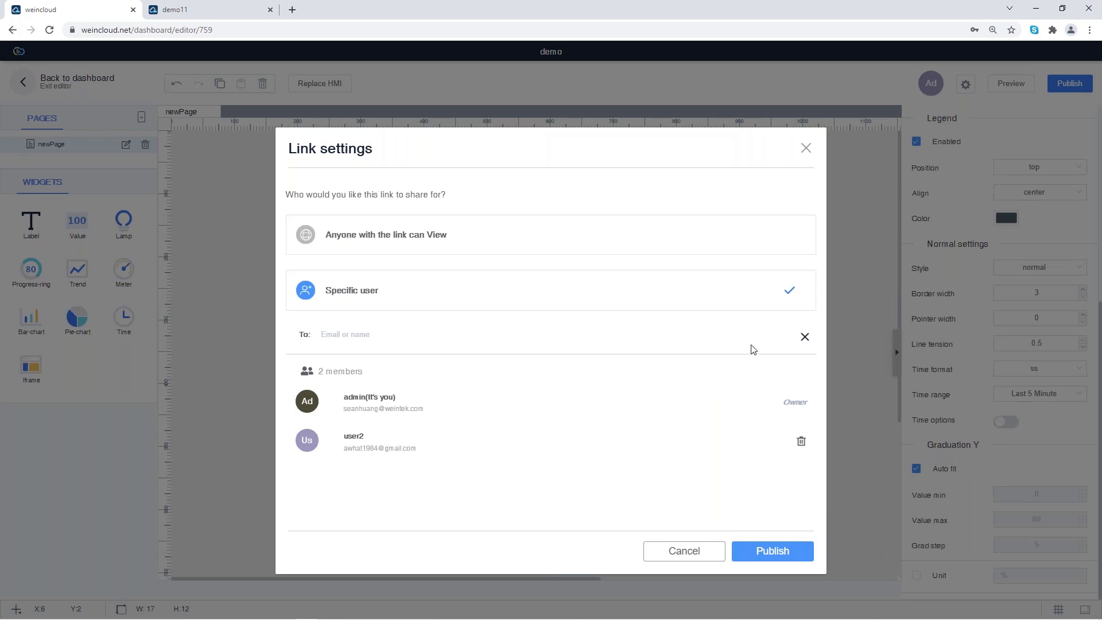
pyautogui.click(710, 334)
# Step: Add another member, publish, and open the live demo dashboard in a new tab
pyautogui.click(559, 453)
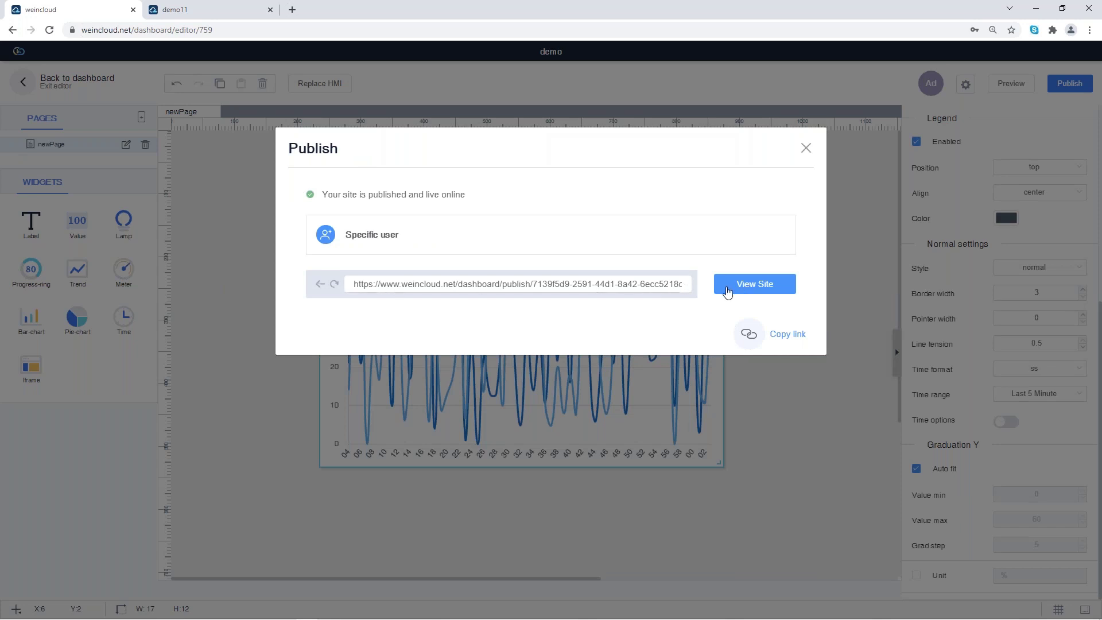
pyautogui.click(728, 286)
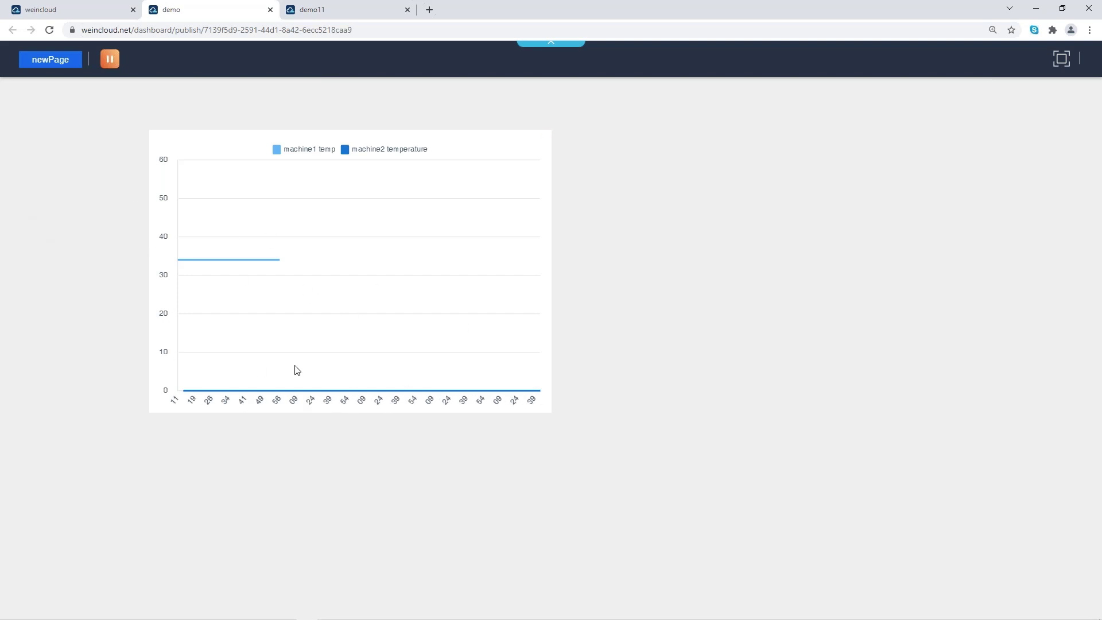
# Step: Return to the project list and open the demo project's permission settings
pyautogui.click(69, 9)
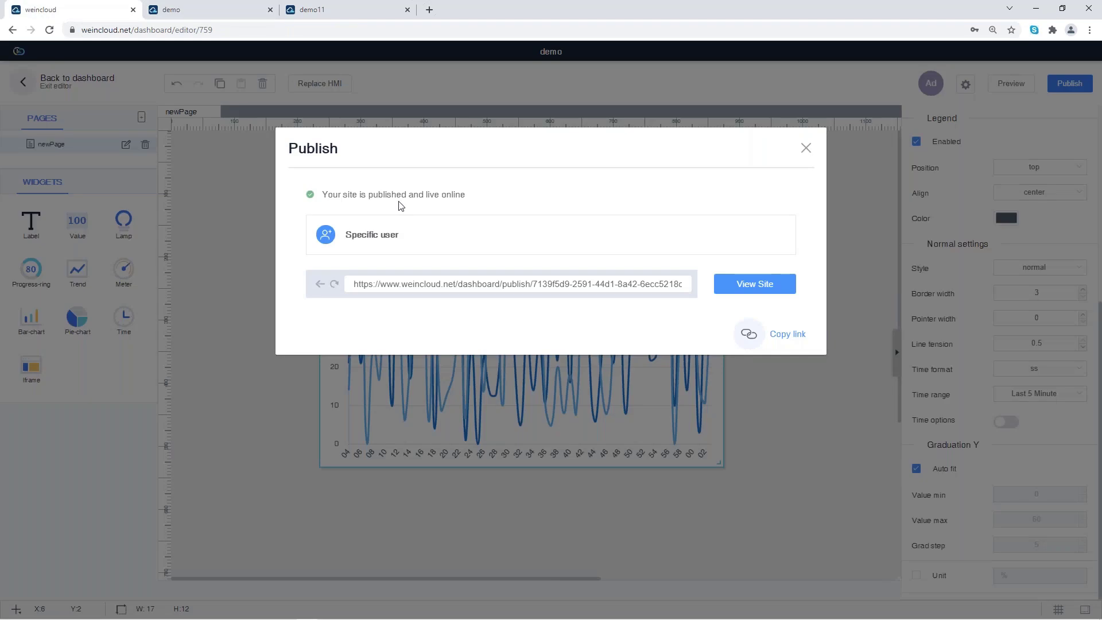
pyautogui.click(805, 149)
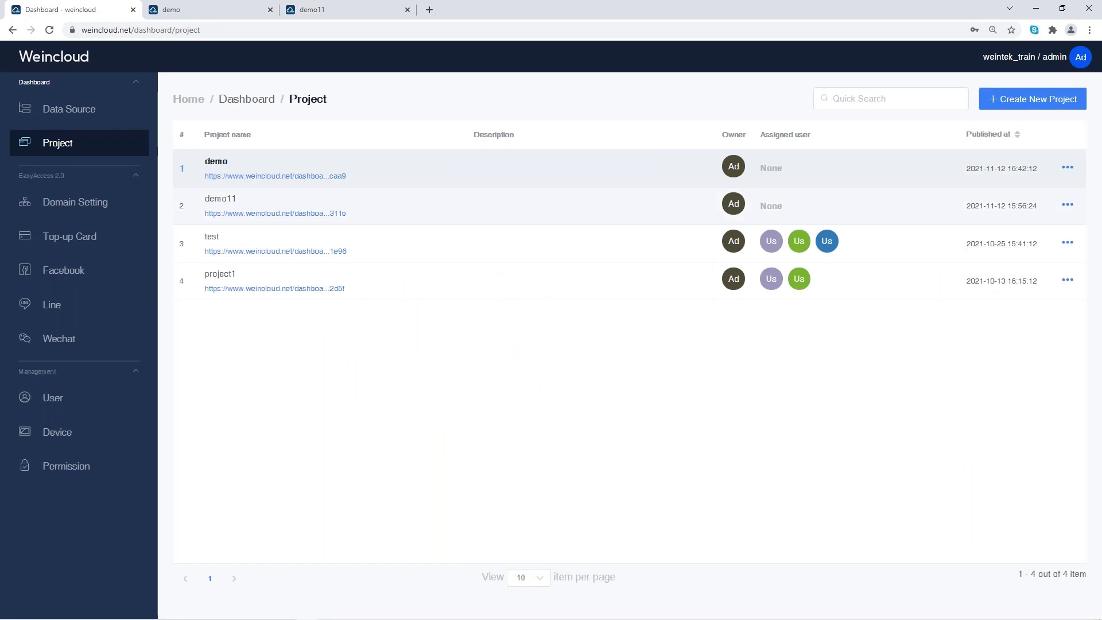
pyautogui.click(1067, 167)
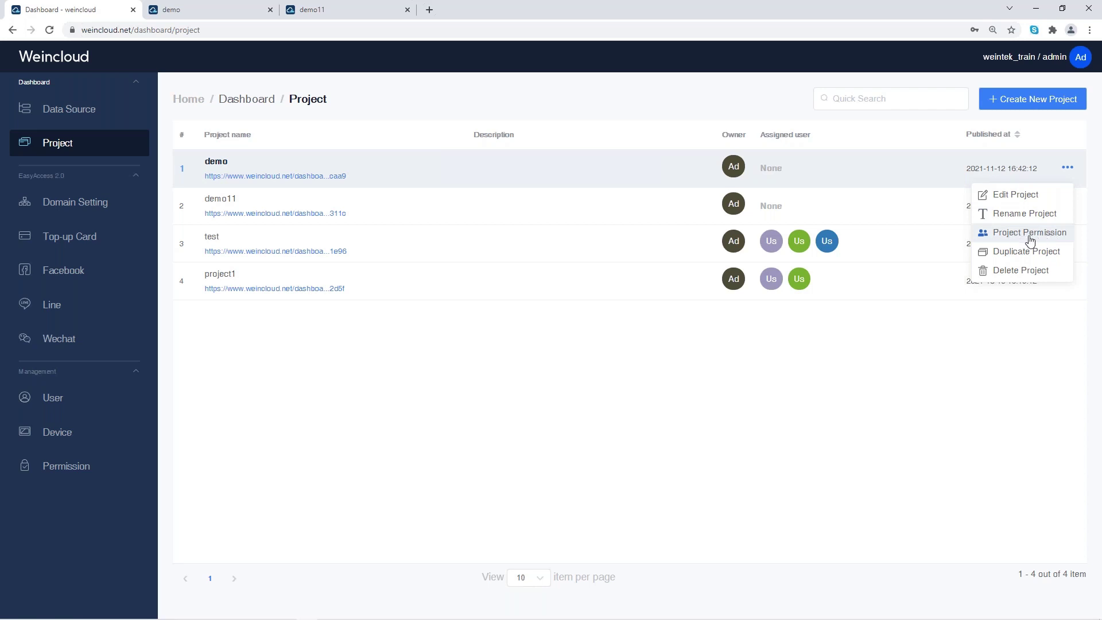
pyautogui.click(1068, 168)
pyautogui.click(1068, 168)
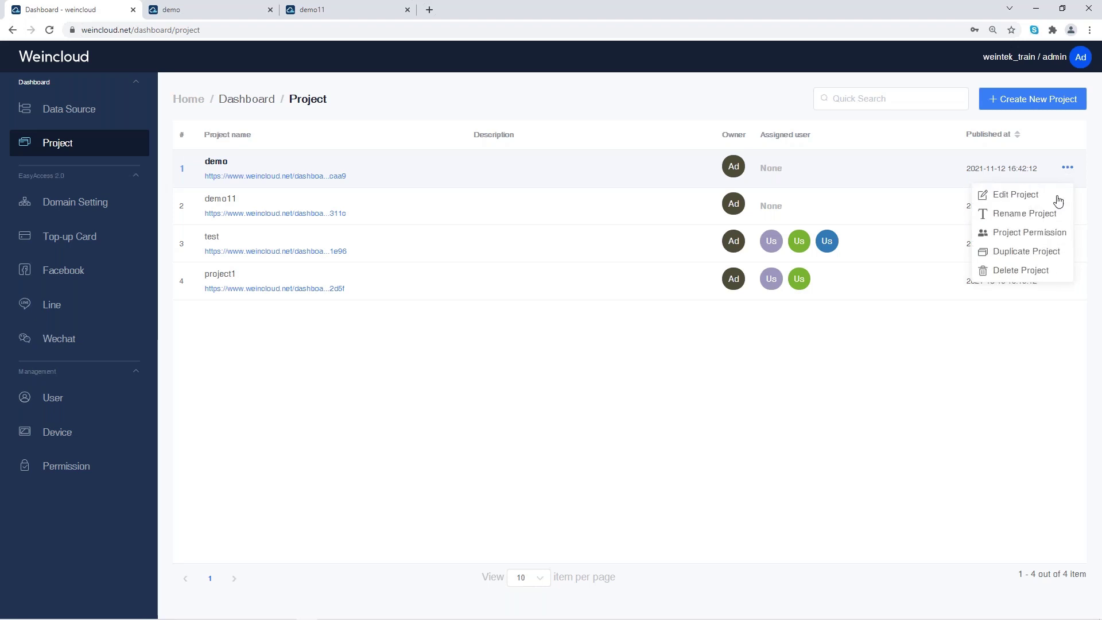
pyautogui.click(1036, 233)
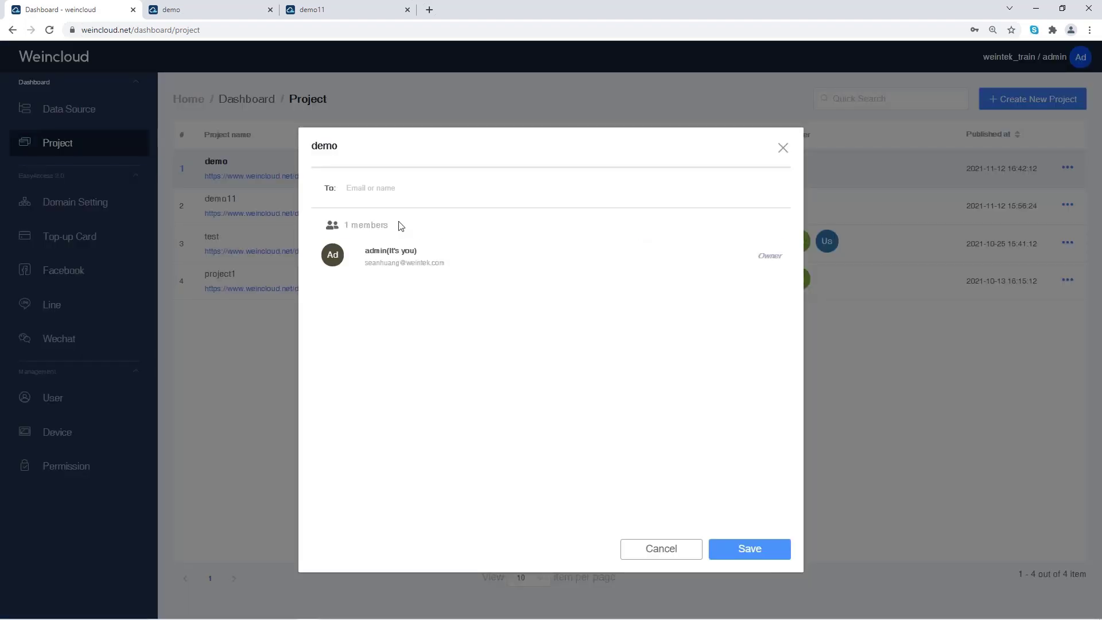
# Step: Add one more user to demo's members and save the sharing changes
pyautogui.click(394, 189)
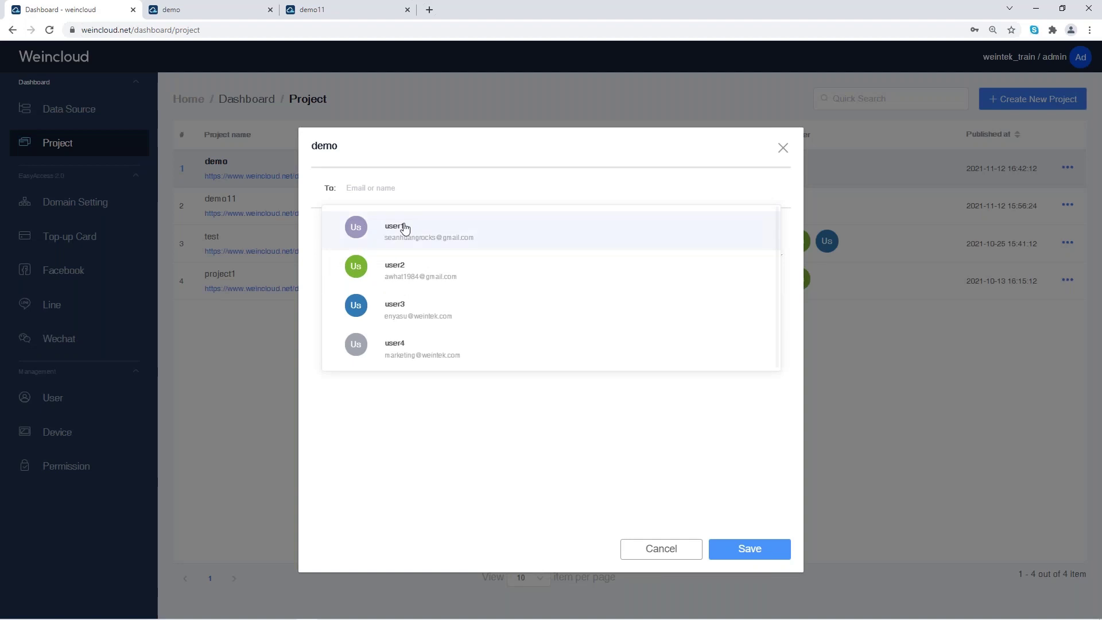
pyautogui.click(401, 226)
pyautogui.click(448, 192)
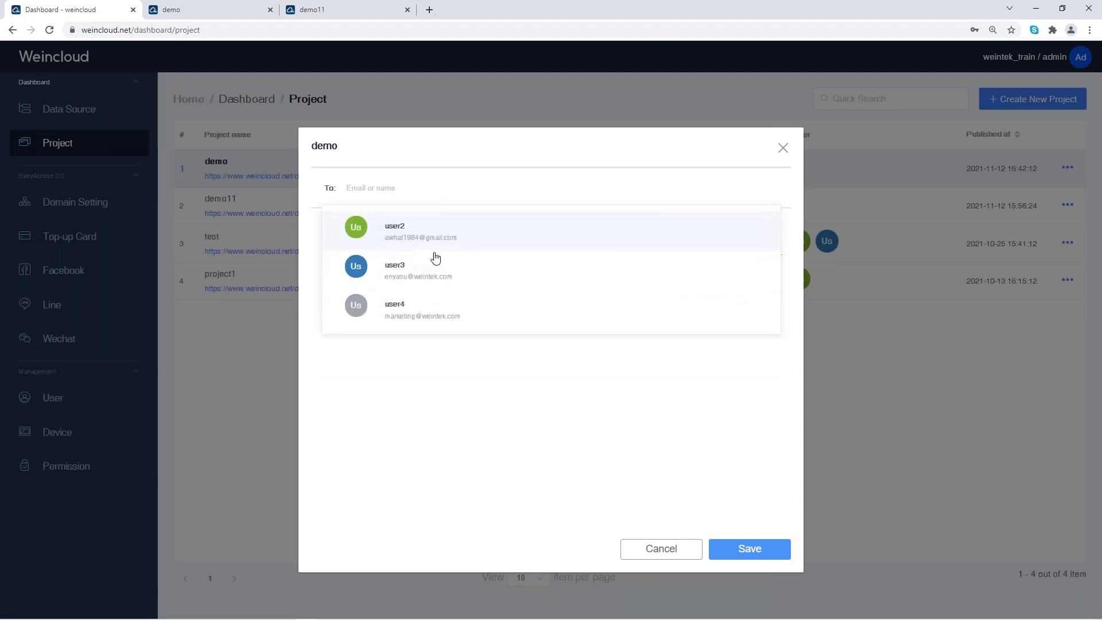
pyautogui.click(436, 229)
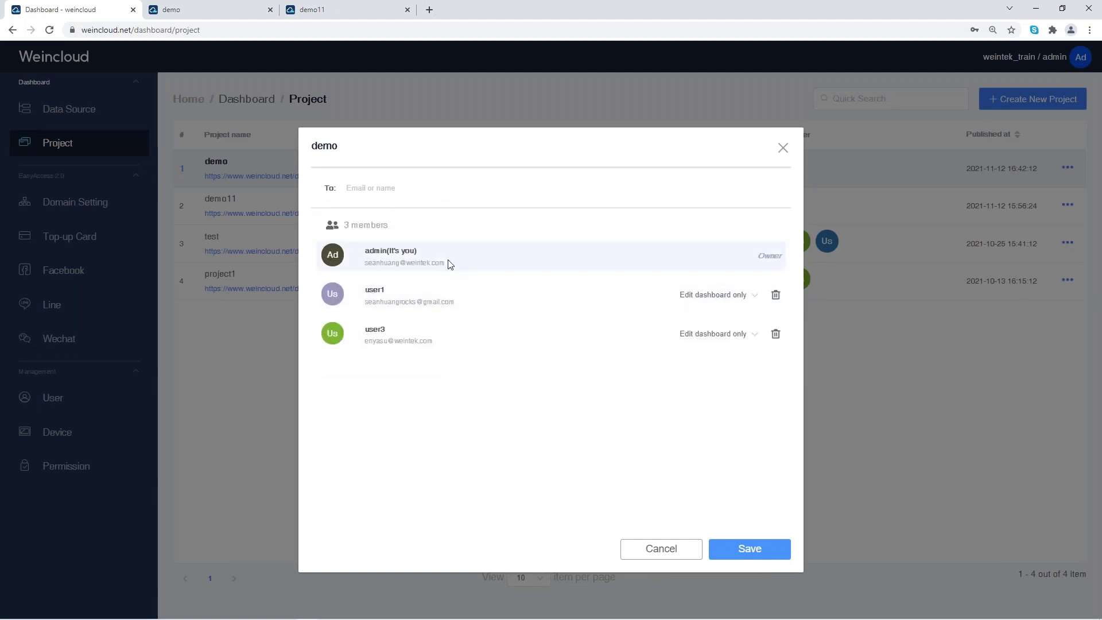
pyautogui.click(746, 553)
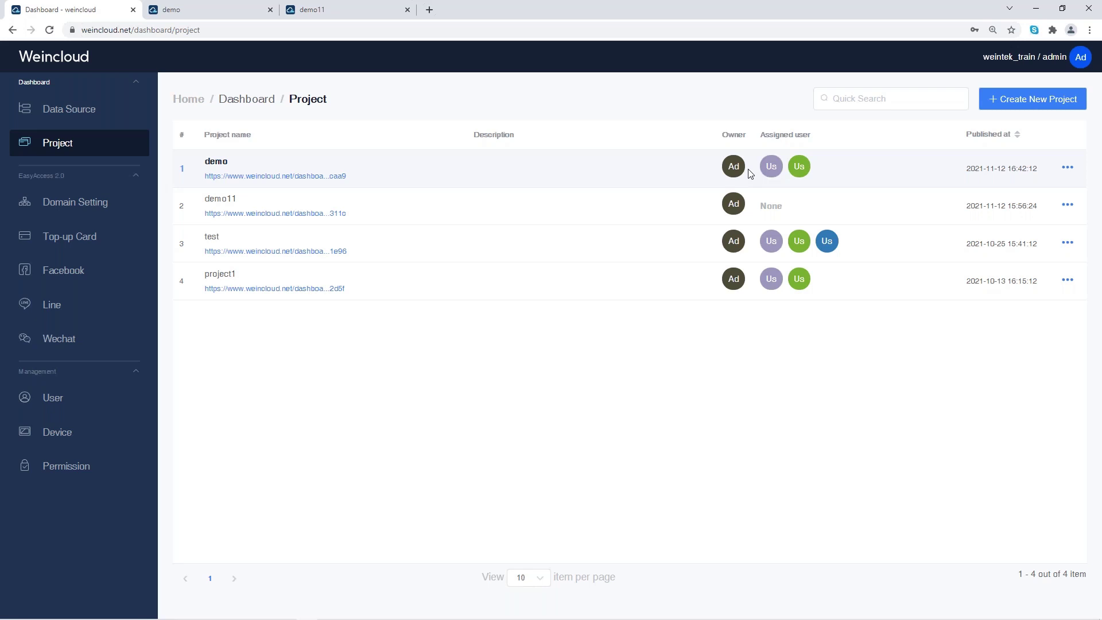
# Step: Enable the Weincloud cloud dashboard for the EasyBuilder Pro project
pyautogui.hotkey('alt', 'Tab')
pyautogui.hotkey('alt', 'Tab')
pyautogui.hotkey('alt', 'Tab')
pyautogui.hotkey('alt', 'Tab')
pyautogui.hotkey('alt', 'Tab')
pyautogui.hotkey('alt', 'Tab')
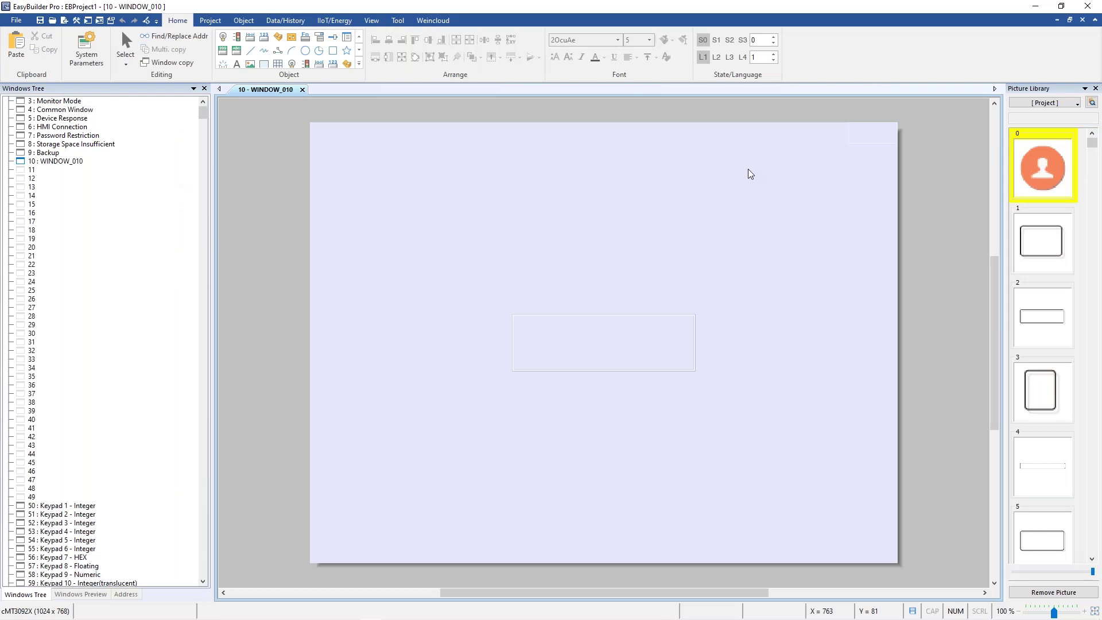
pyautogui.click(428, 23)
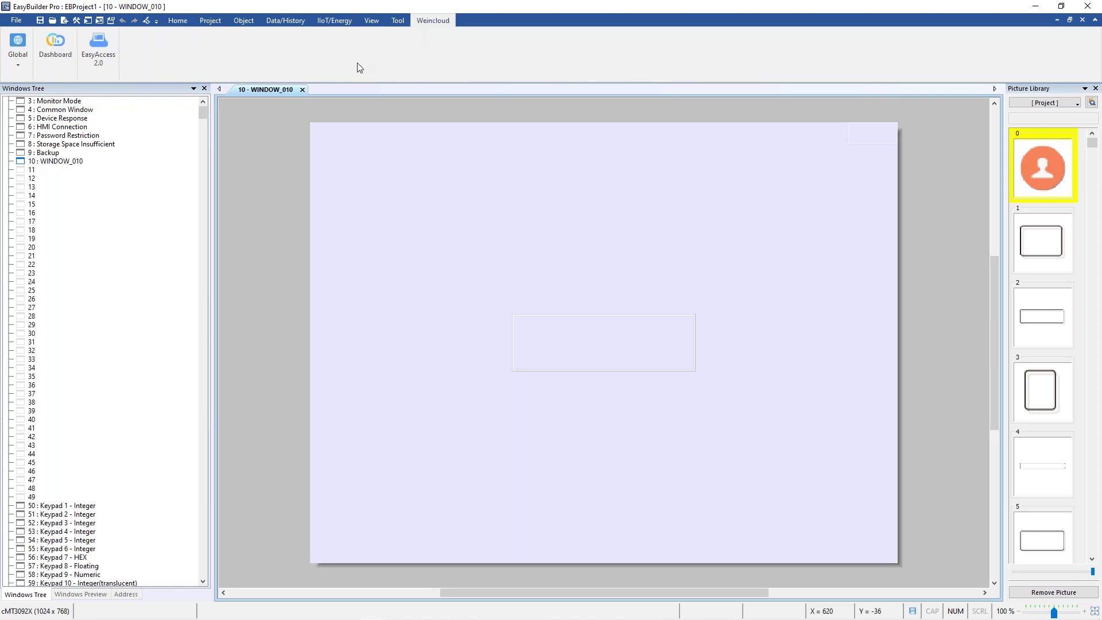
pyautogui.click(58, 51)
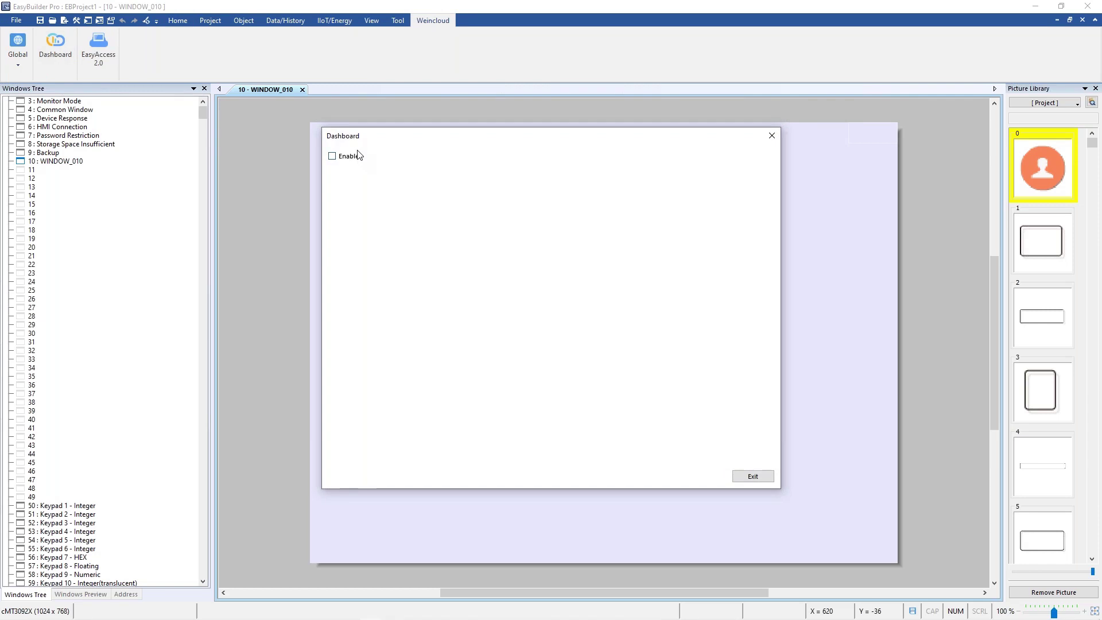
pyautogui.click(345, 159)
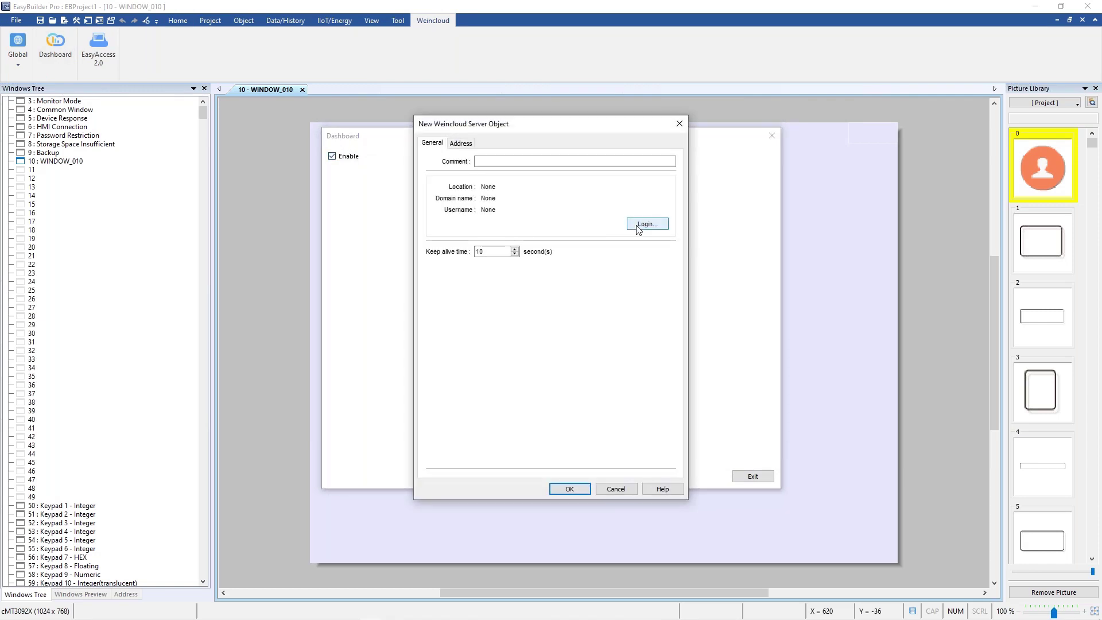
# Step: Log in to the weintek_train domain with the account username and password, and confirm
pyautogui.click(638, 225)
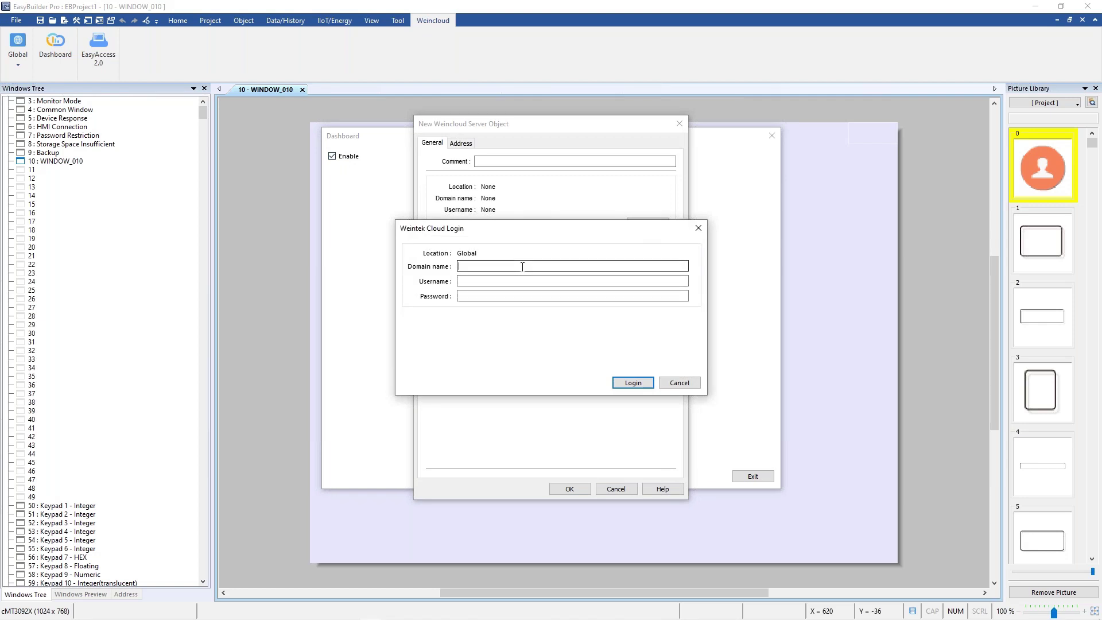
pyautogui.write('weintek_train')
pyautogui.press('Tab')
pyautogui.write('admin')
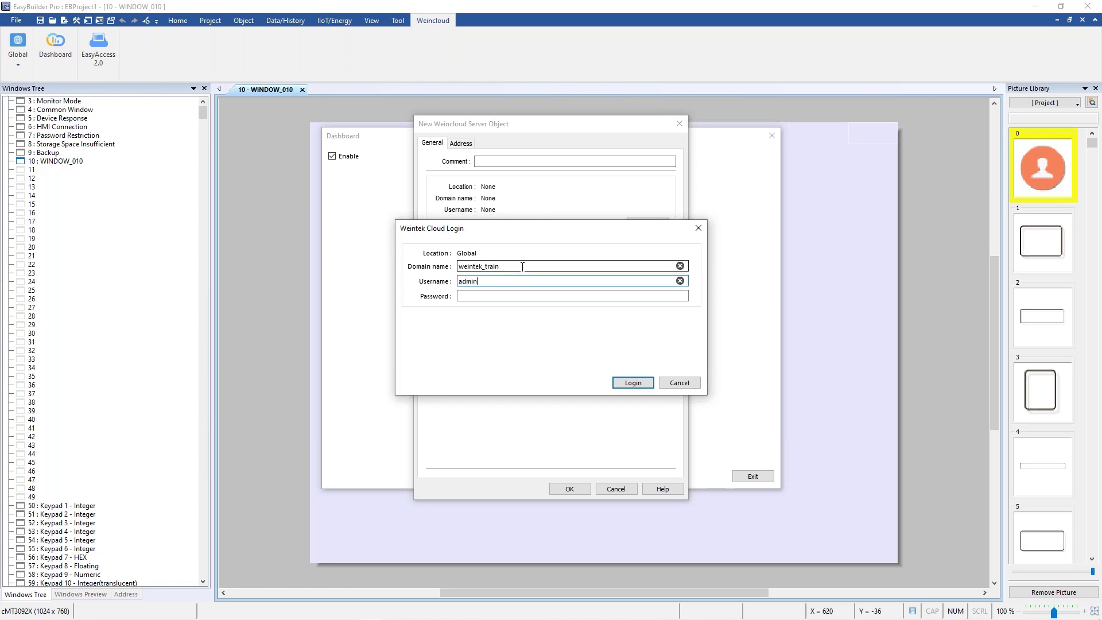
pyautogui.press('Tab')
pyautogui.write('admin')
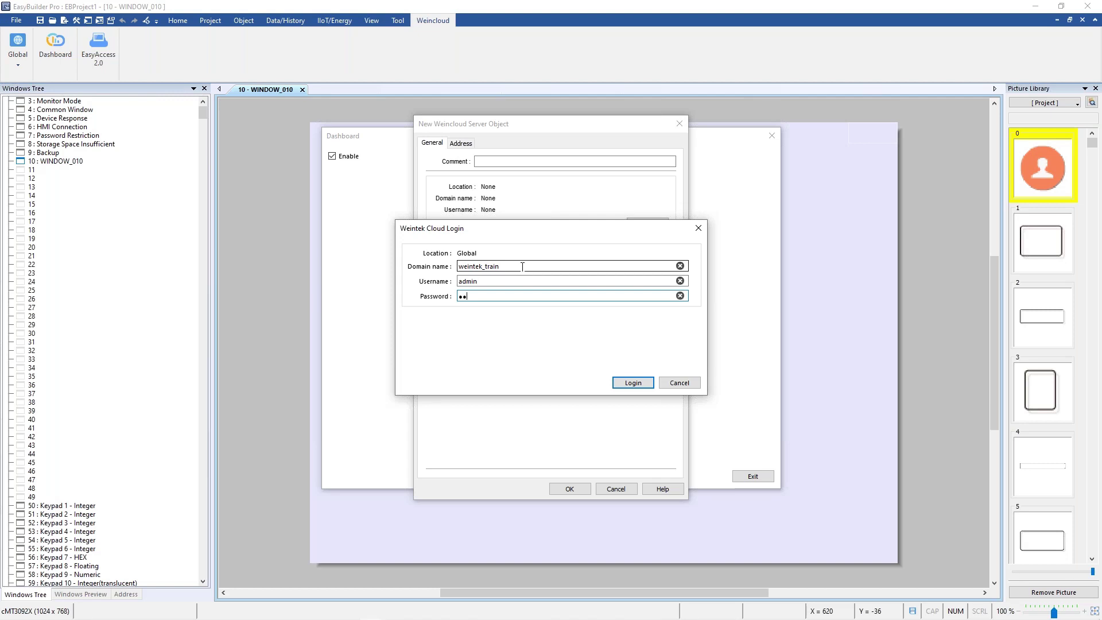
pyautogui.write('123')
pyautogui.click(633, 383)
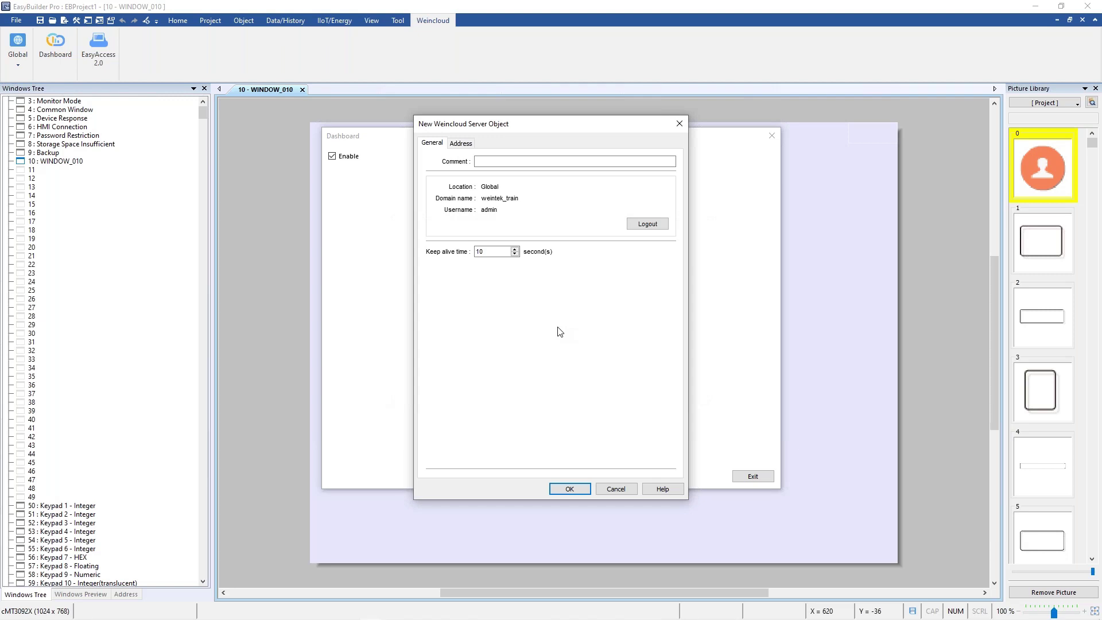
pyautogui.click(576, 487)
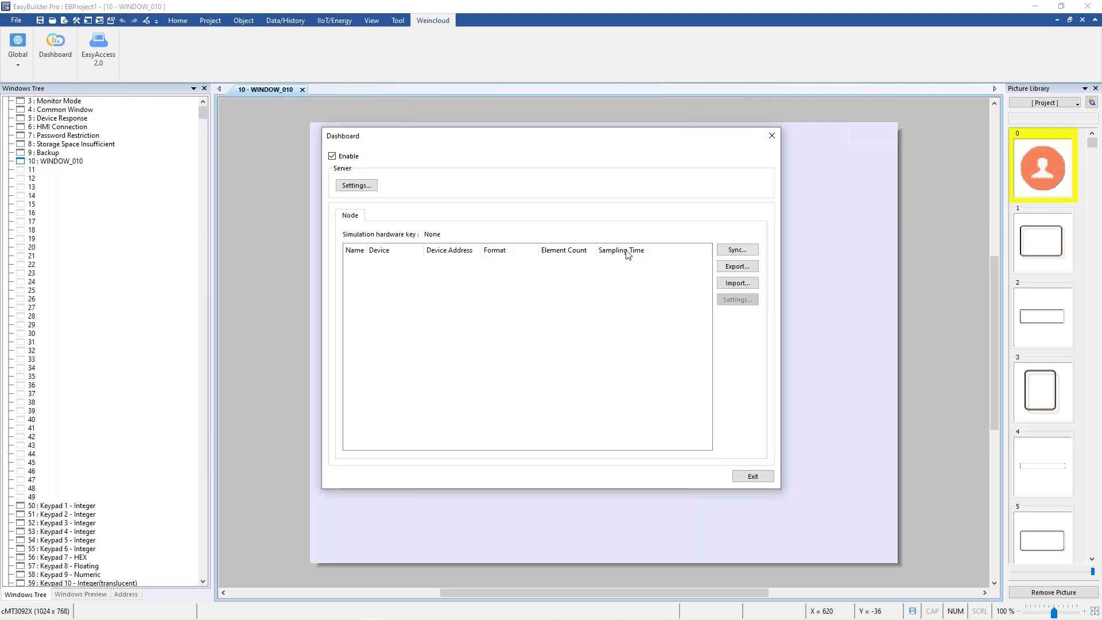
# Step: Sync tags from the last HMI in the list, bringing the machine1 temp tag into the node list
pyautogui.click(735, 252)
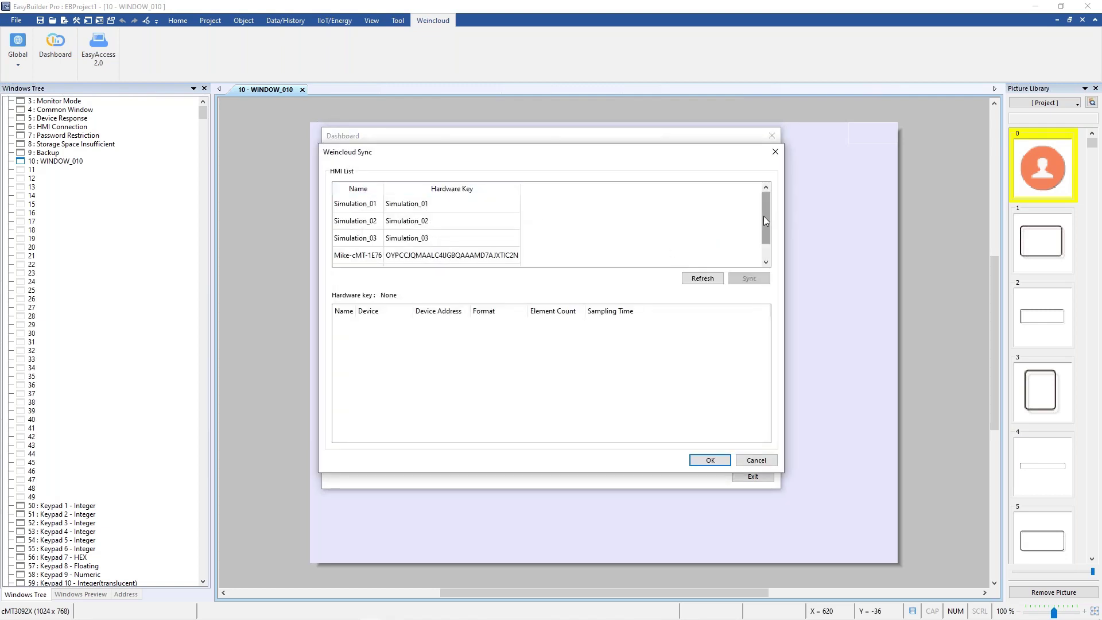
pyautogui.moveTo(764, 221); pyautogui.dragTo(766, 241)
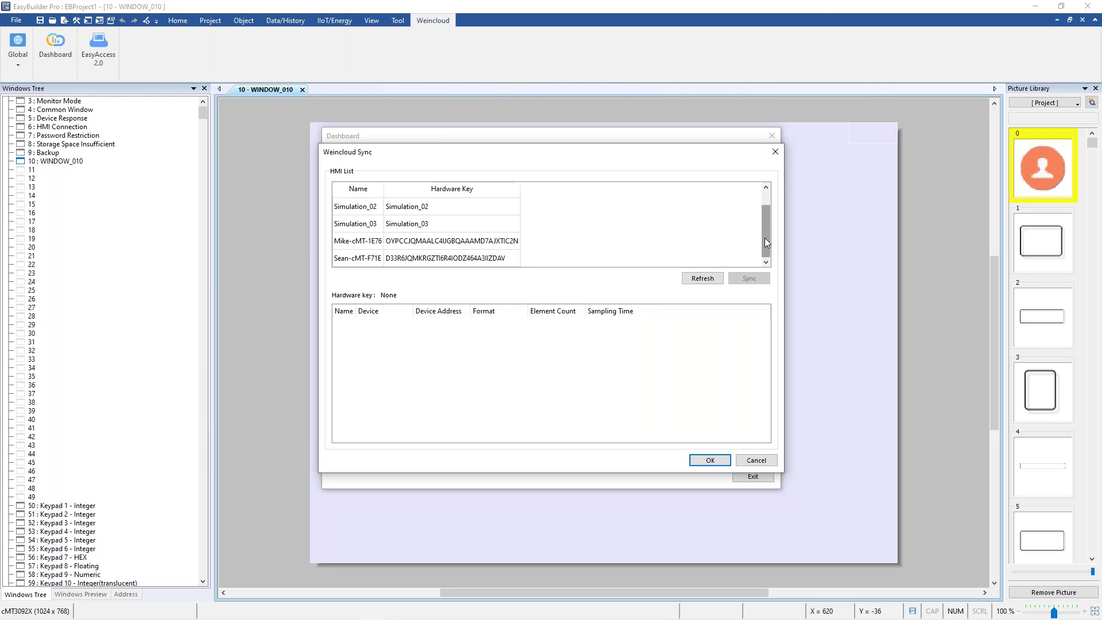
pyautogui.click(467, 260)
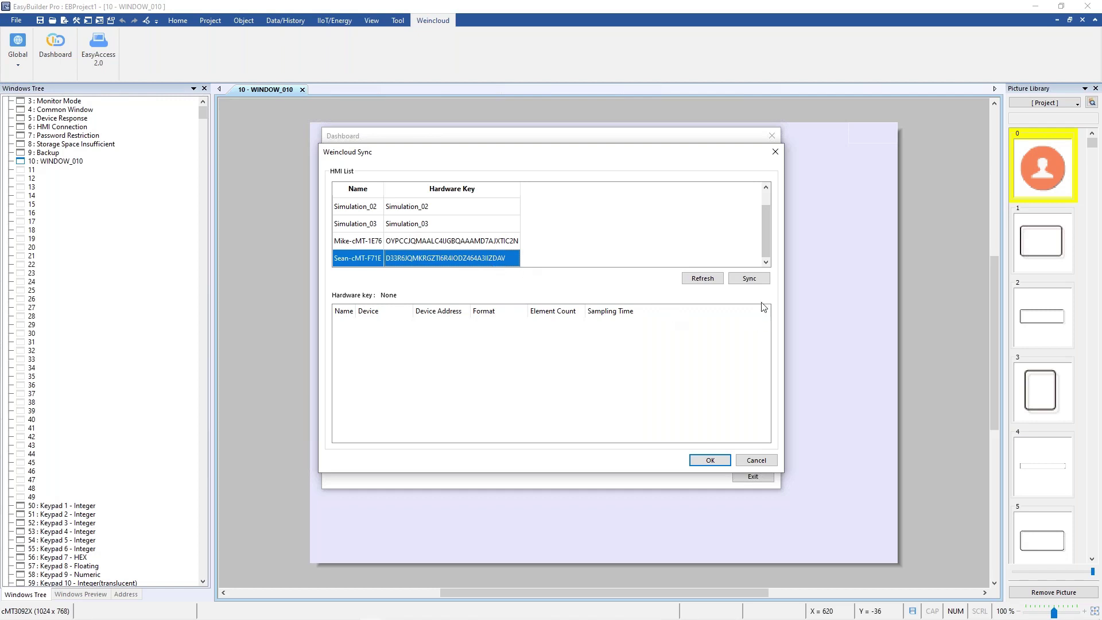
pyautogui.click(748, 281)
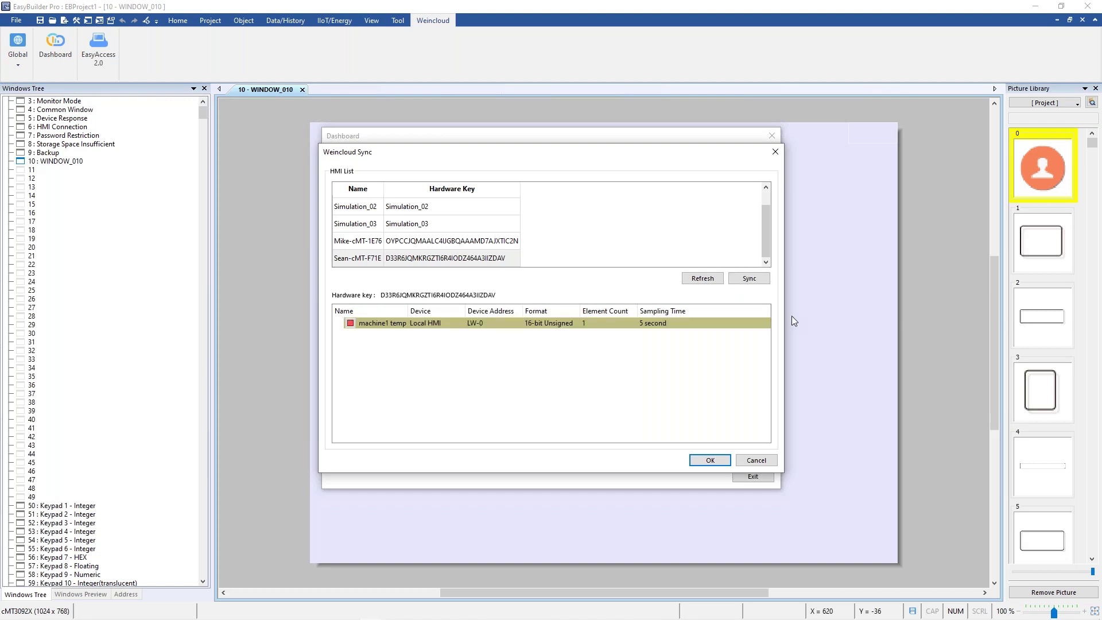
pyautogui.click(542, 324)
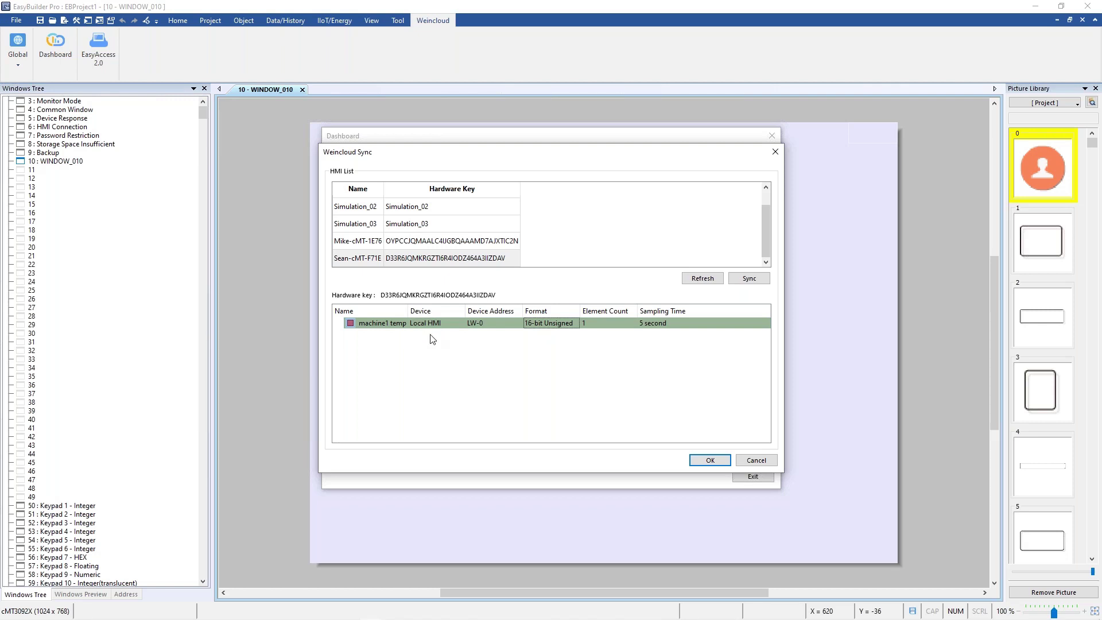
pyautogui.click(709, 461)
# Step: Map machine1 temp to Local HMI LW-0, exit the dashboard settings, and return to the slideshow
pyautogui.click(502, 266)
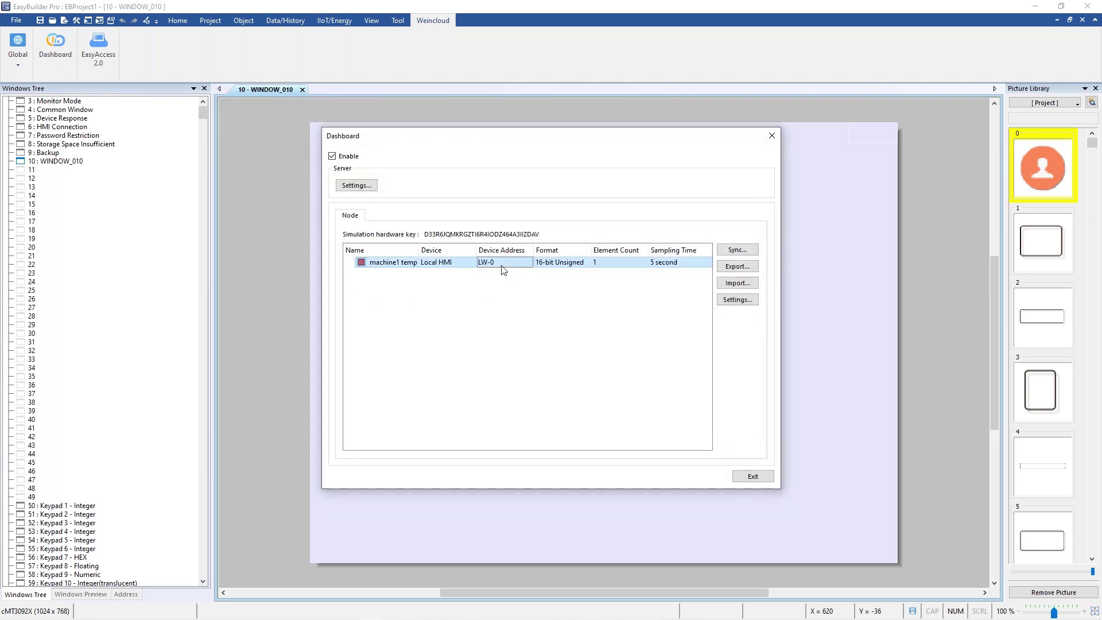
pyautogui.doubleClick(502, 267)
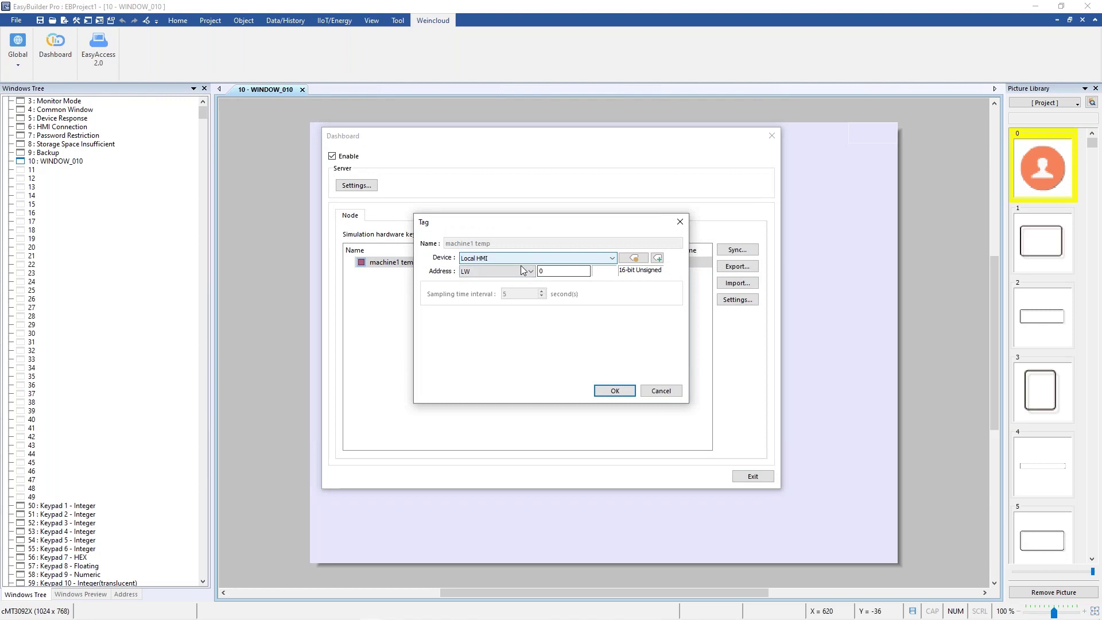
pyautogui.click(520, 271)
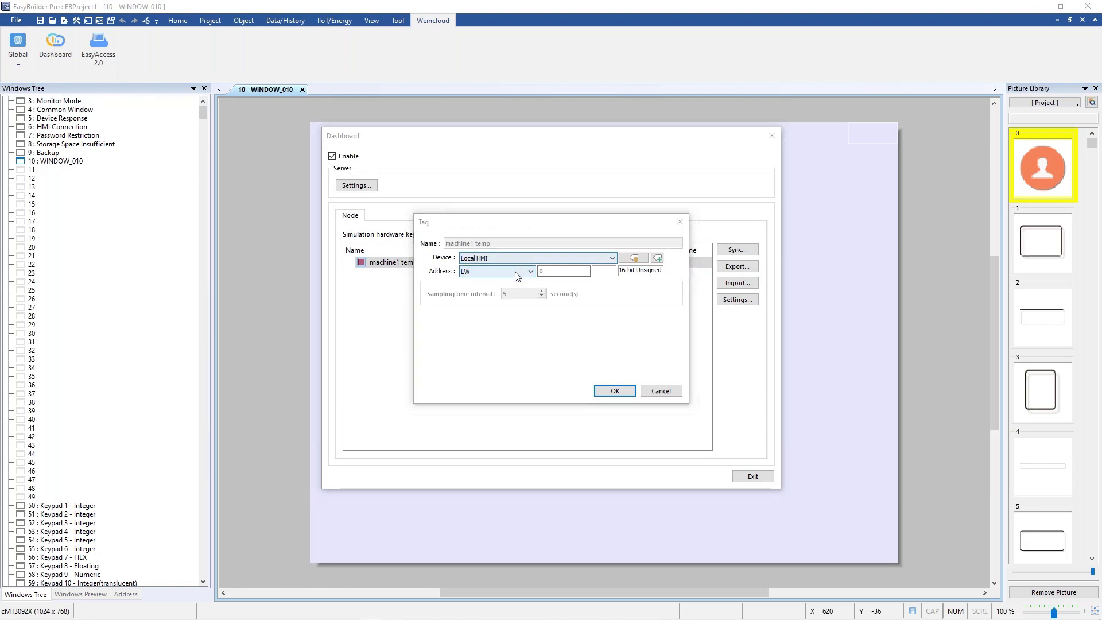
pyautogui.click(554, 274)
pyautogui.doubleClick(556, 273)
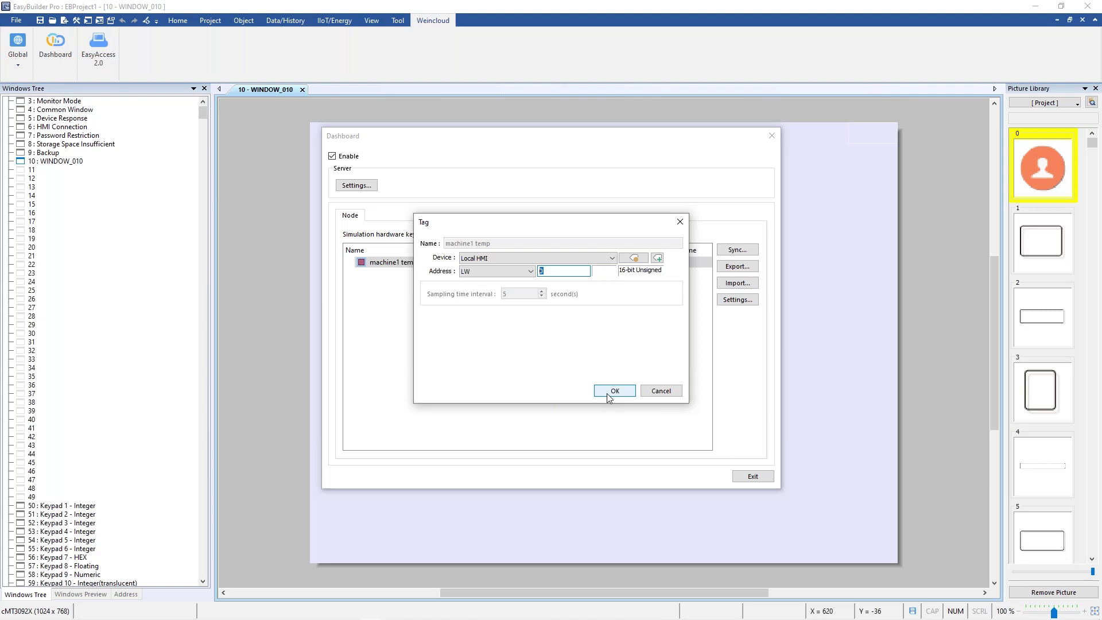
pyautogui.click(609, 395)
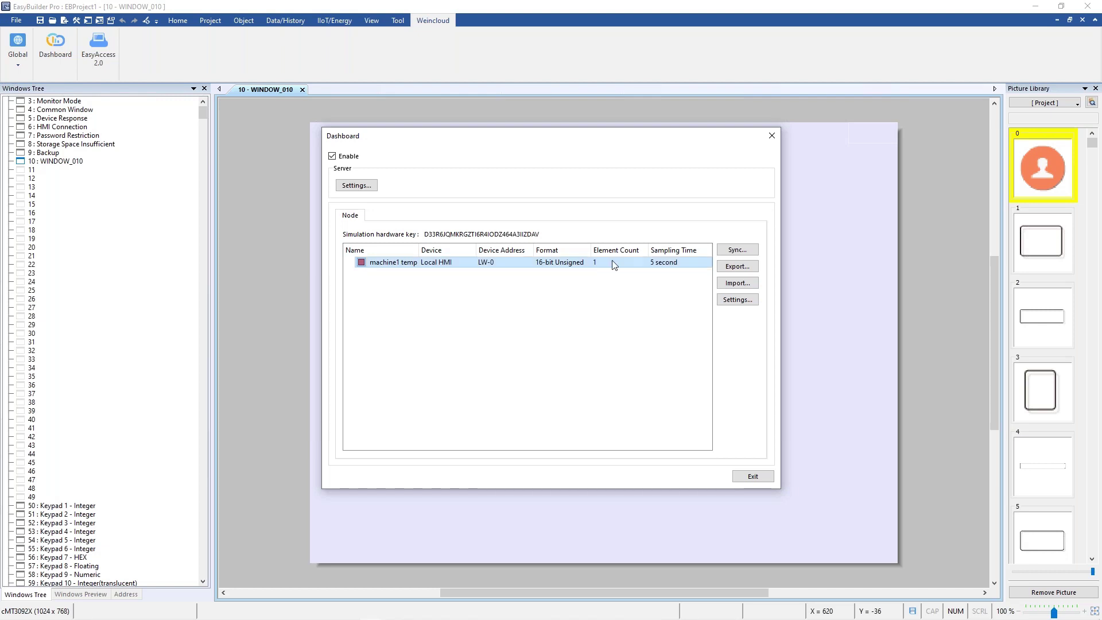
pyautogui.click(752, 477)
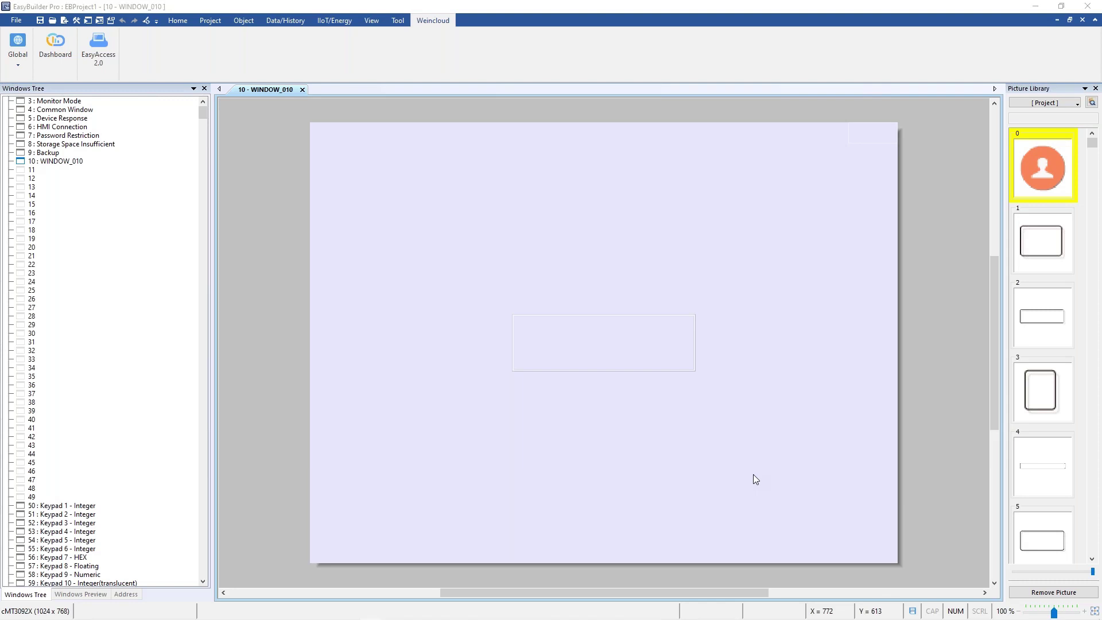
pyautogui.hotkey('alt', 'Tab')
pyautogui.hotkey('alt', 'Tab')
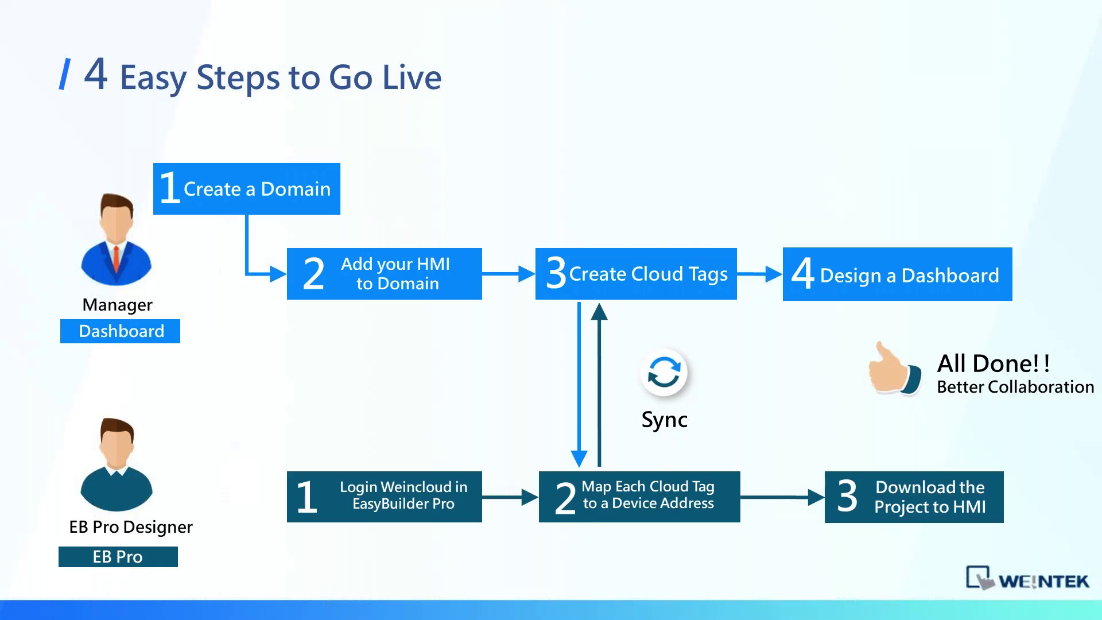